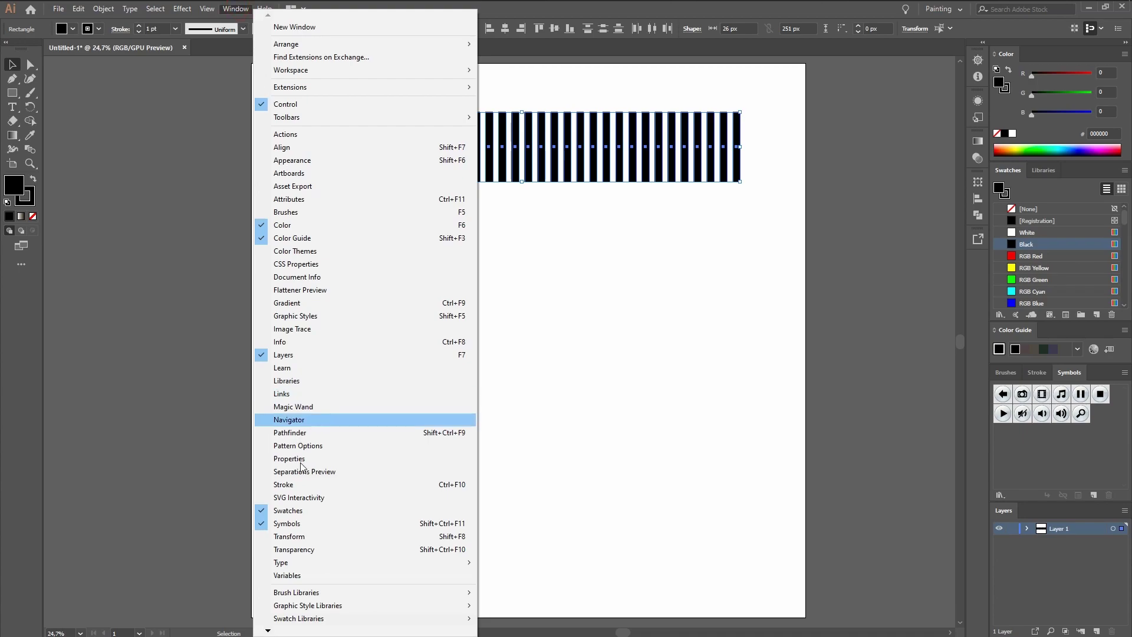
Show the Symbols panel and save the selected row of black stripes as a new symbol with the default options.
{"action": "left_click", "coordinate": [292, 523]}
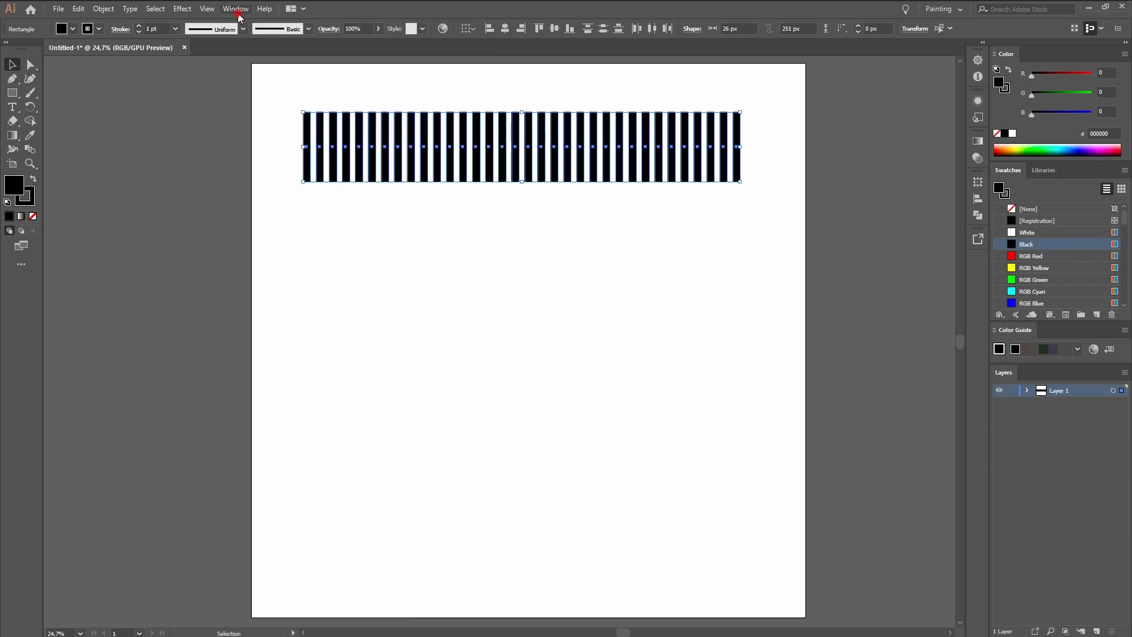
{"action": "left_click", "coordinate": [239, 15]}
{"action": "left_click", "coordinate": [248, 521]}
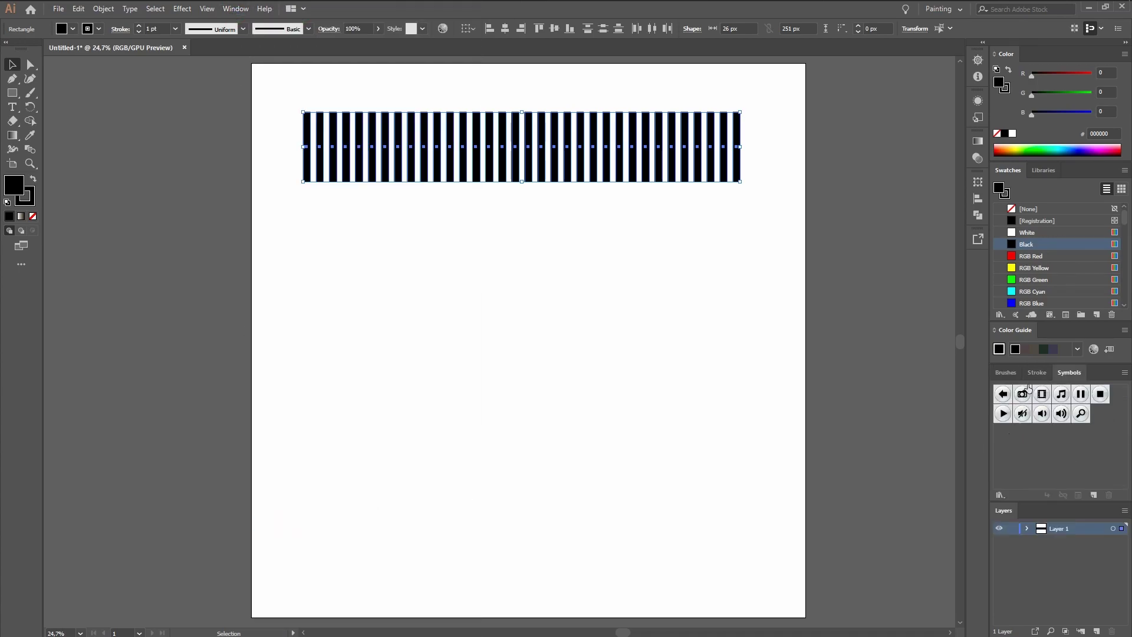
{"action": "left_click_drag", "start_coordinate": [670, 152], "coordinate": [1088, 449]}
{"action": "left_click", "coordinate": [548, 423]}
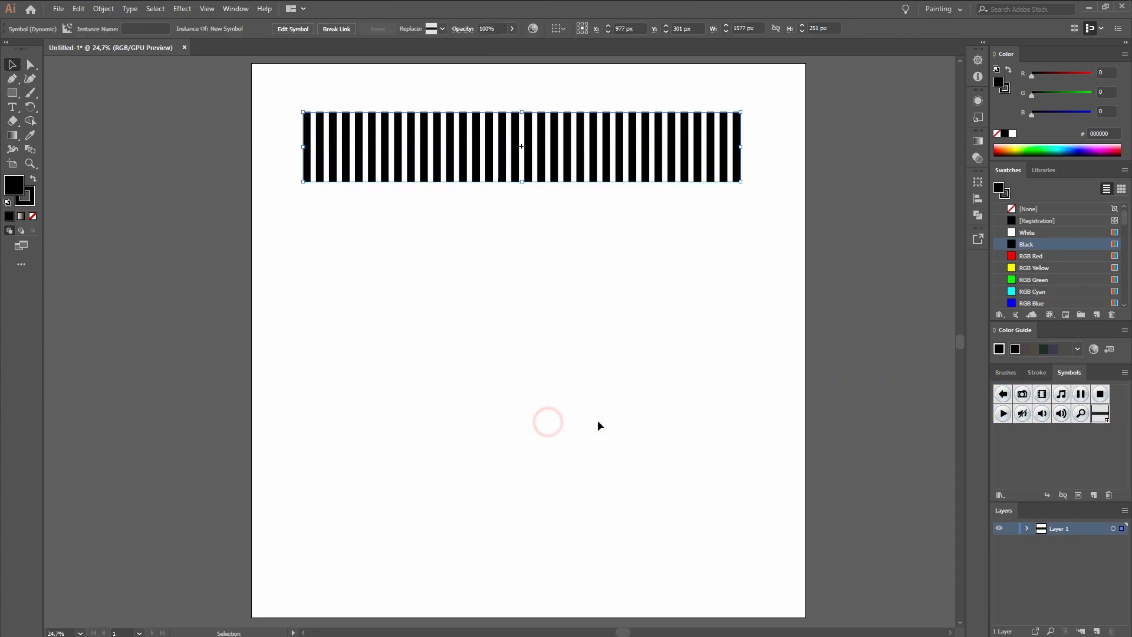
Move the striped symbol instance off the artboard to just above its upper edge and deselect it.
{"action": "scroll", "coordinate": [641, 280], "scroll_direction": "down", "scroll_amount": 1}
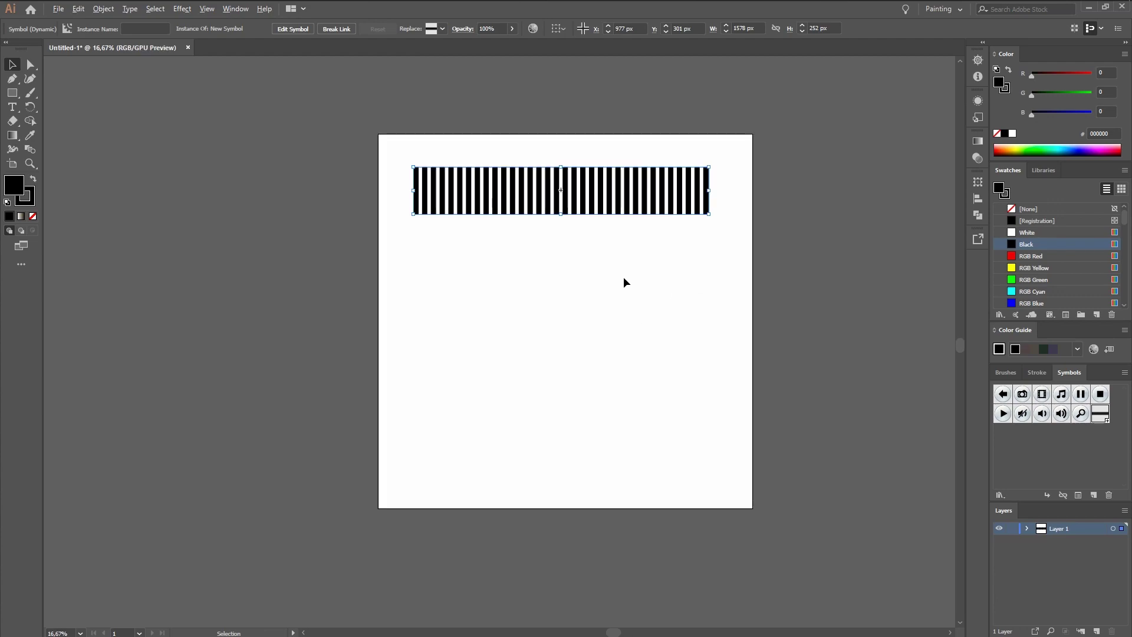
{"action": "left_click_drag", "start_coordinate": [579, 264], "coordinate": [535, 366]}
{"action": "left_click_drag", "start_coordinate": [548, 303], "coordinate": [547, 208]}
{"action": "left_click", "coordinate": [568, 321]}
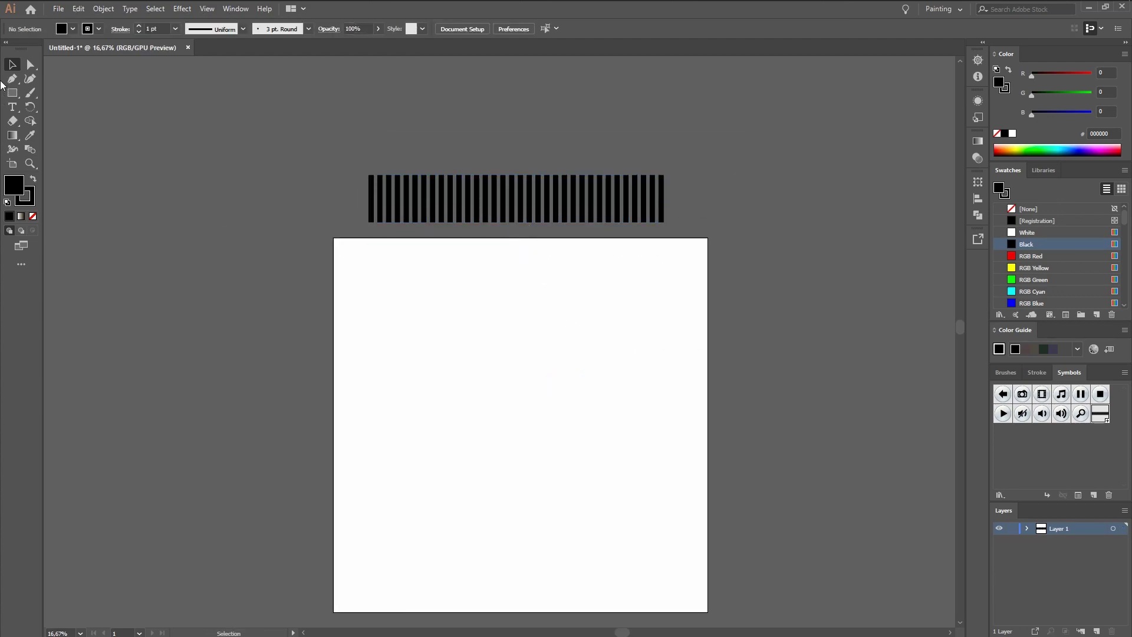
Draw a circle about 254 px wide near the artboard's middle, filled with RGB Yellow and without a stroke.
{"action": "left_click", "coordinate": [13, 92]}
{"action": "left_click", "coordinate": [48, 107]}
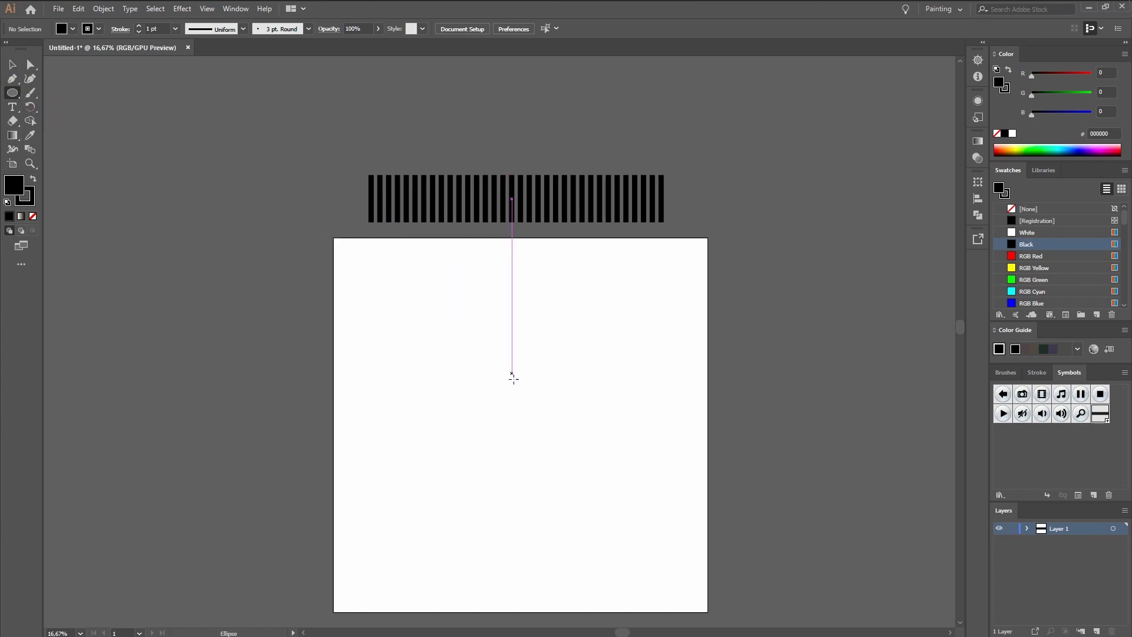
{"action": "left_click_drag", "start_coordinate": [520, 398], "coordinate": [544, 421]}
{"action": "scroll", "coordinate": [533, 449], "scroll_direction": "up", "scroll_amount": 1}
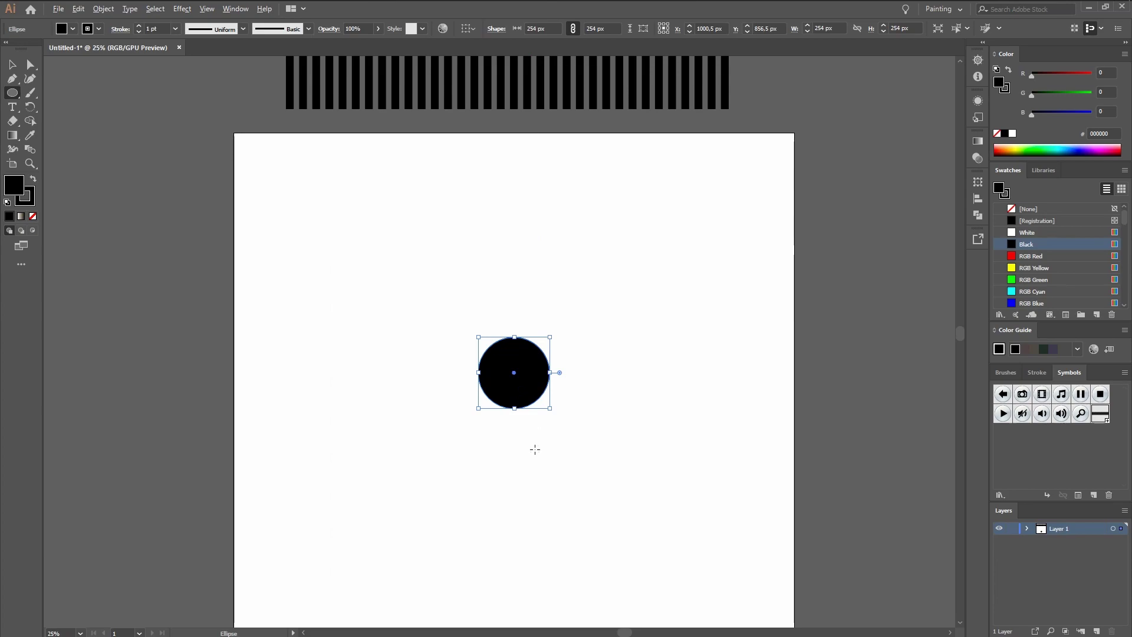
{"action": "left_click", "coordinate": [1033, 268]}
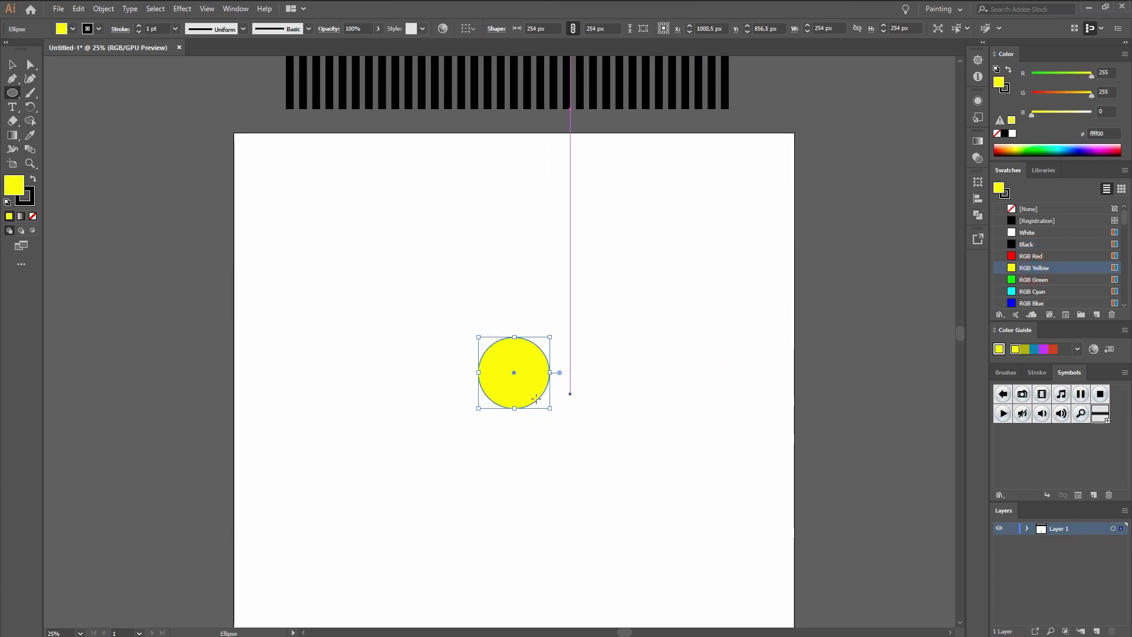
{"action": "key", "text": "slash"}
Apply a previewed 3D Revolve effect to the yellow circle with a 167 pt offset from the left edge.
{"action": "left_click", "coordinate": [182, 9]}
{"action": "left_click", "coordinate": [211, 76]}
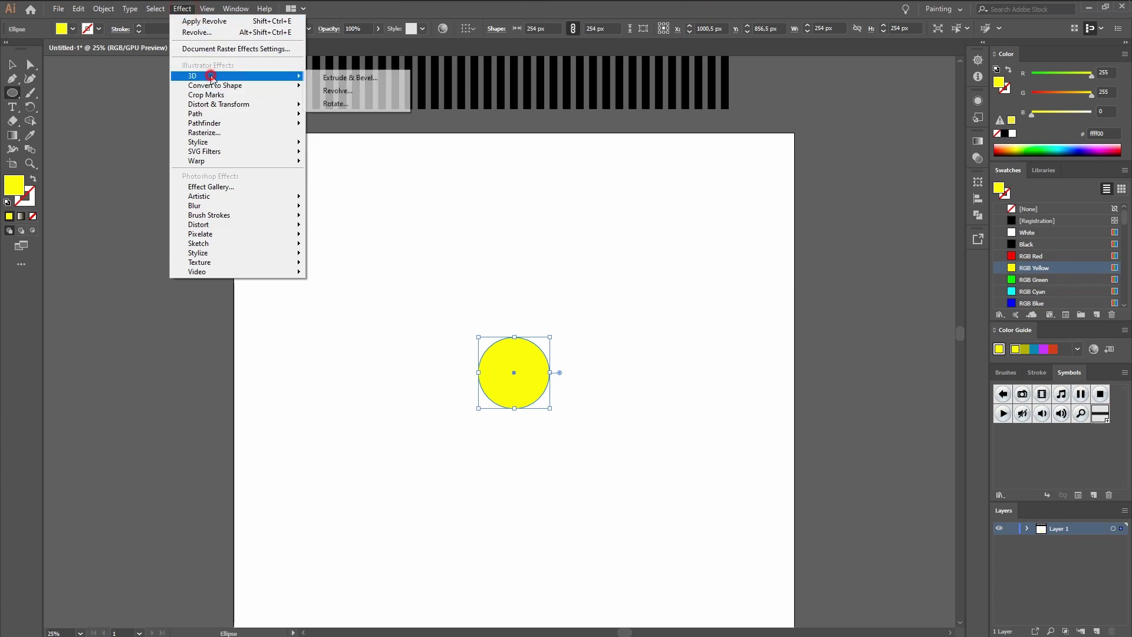
{"action": "left_click", "coordinate": [337, 91]}
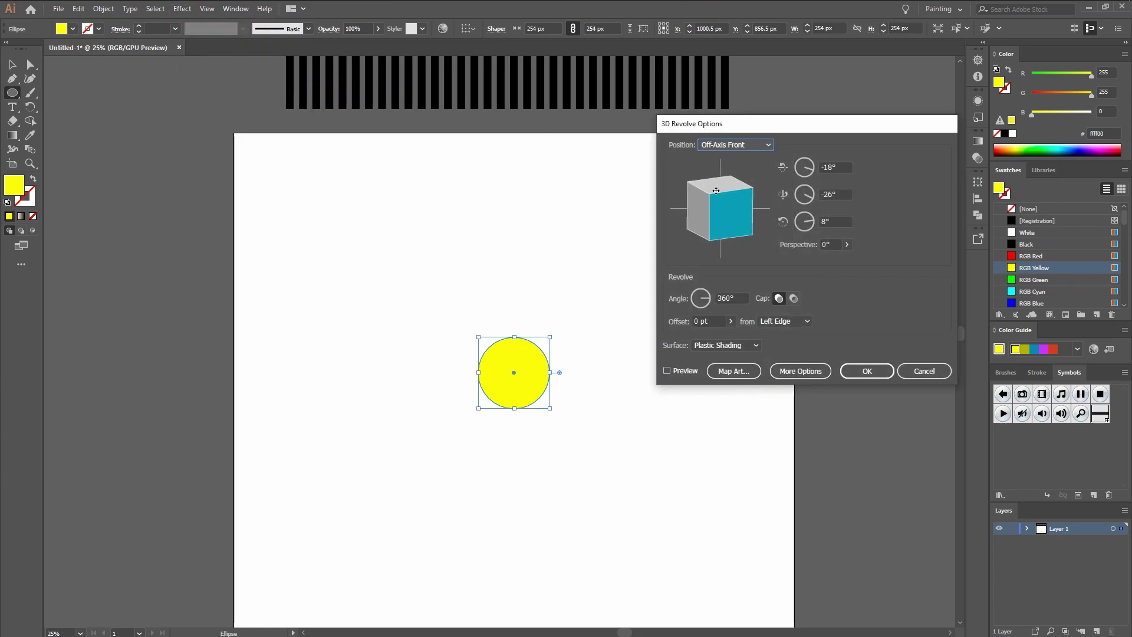
{"action": "left_click", "coordinate": [668, 369]}
{"action": "mouse_move", "coordinate": [710, 211]}
{"action": "left_mouse_down"}
{"action": "mouse_move", "coordinate": [721, 205]}
{"action": "mouse_move", "coordinate": [737, 227]}
{"action": "mouse_move", "coordinate": [736, 249]}
{"action": "left_mouse_up"}
{"action": "left_click", "coordinate": [730, 322]}
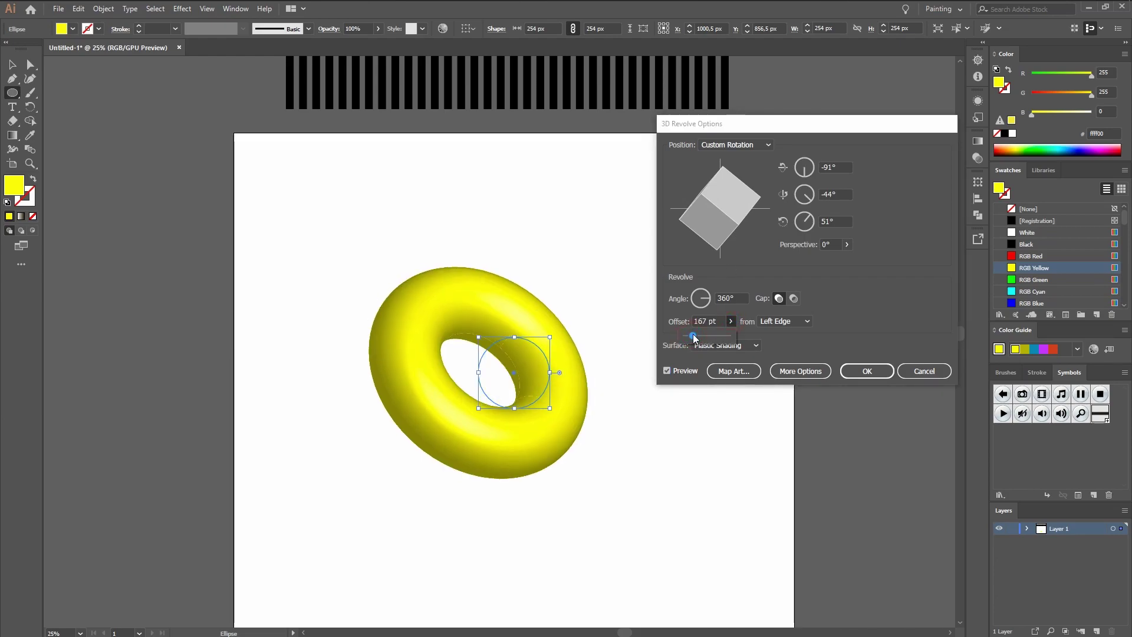
Rotate the revolved ring to about 54°, 43° and 160° around its three axes.
{"action": "left_click_drag", "start_coordinate": [721, 223], "coordinate": [740, 220]}
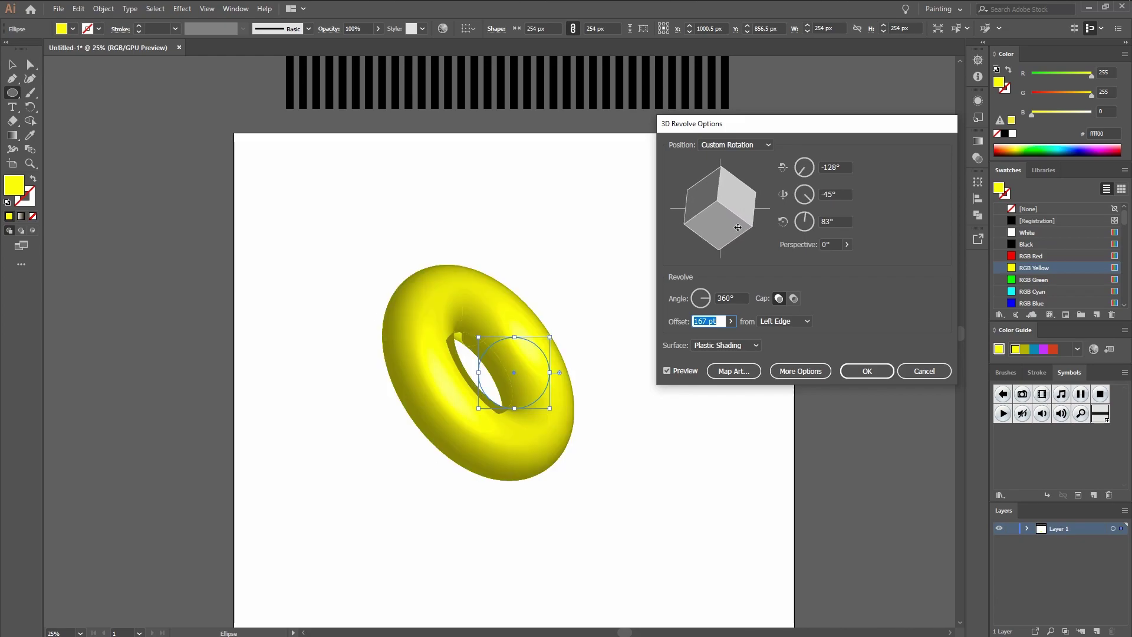
{"action": "left_click_drag", "start_coordinate": [739, 221], "coordinate": [655, 245]}
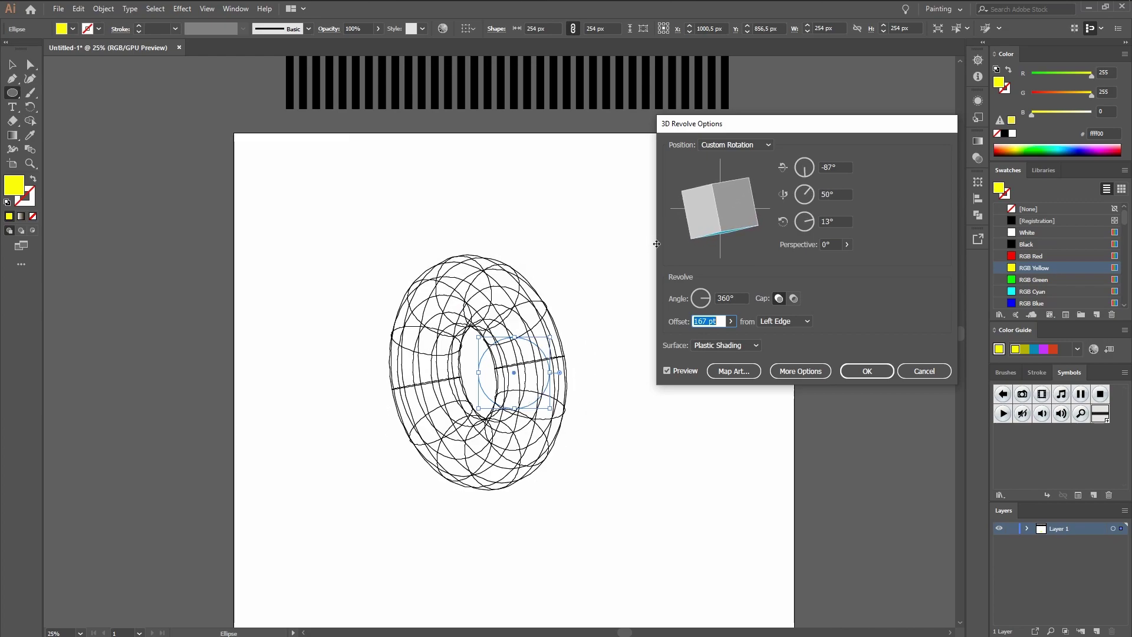
{"action": "left_click_drag", "start_coordinate": [730, 206], "coordinate": [688, 212]}
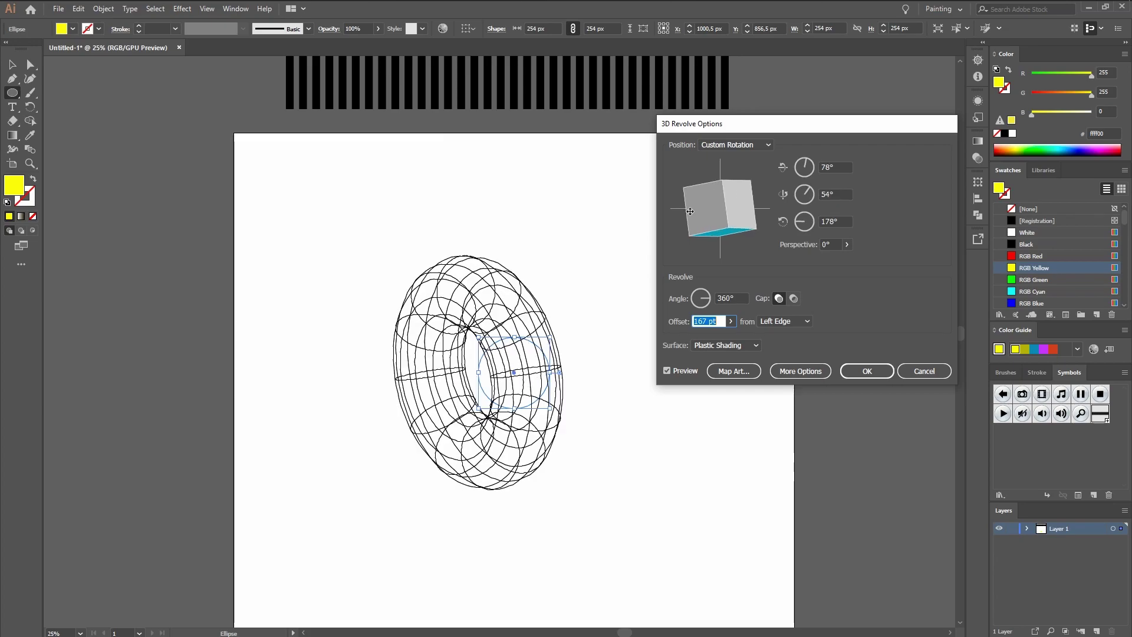
{"action": "left_click_drag", "start_coordinate": [753, 230], "coordinate": [723, 224]}
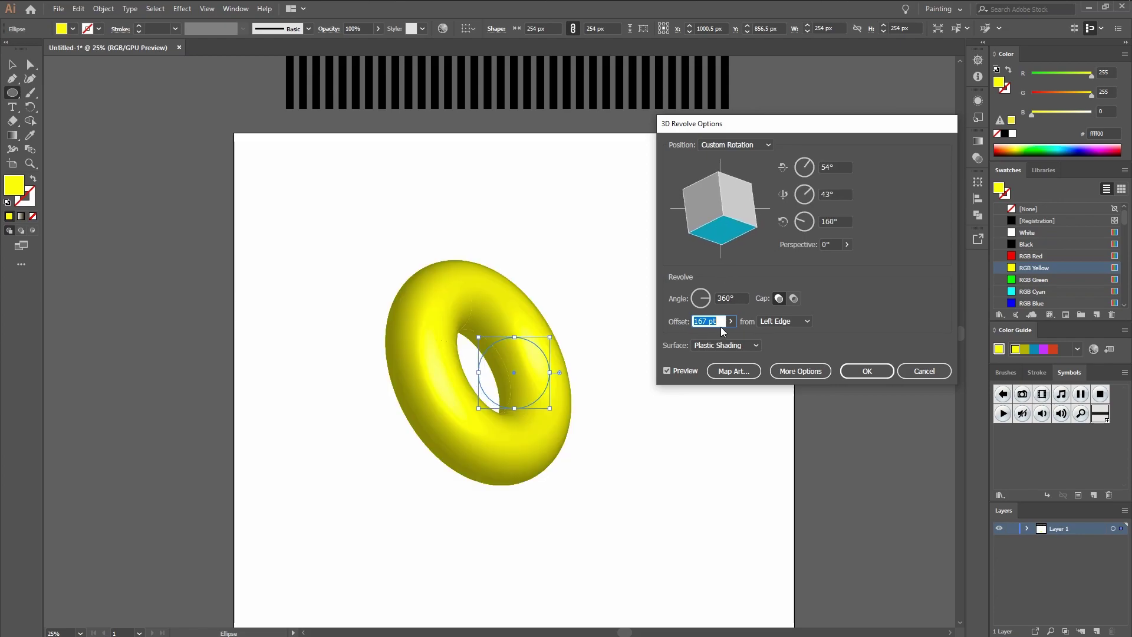
Map the New Symbol stripes onto the ring's surface, scaled to fit and stretched slightly past one side edge.
{"action": "left_click", "coordinate": [716, 370]}
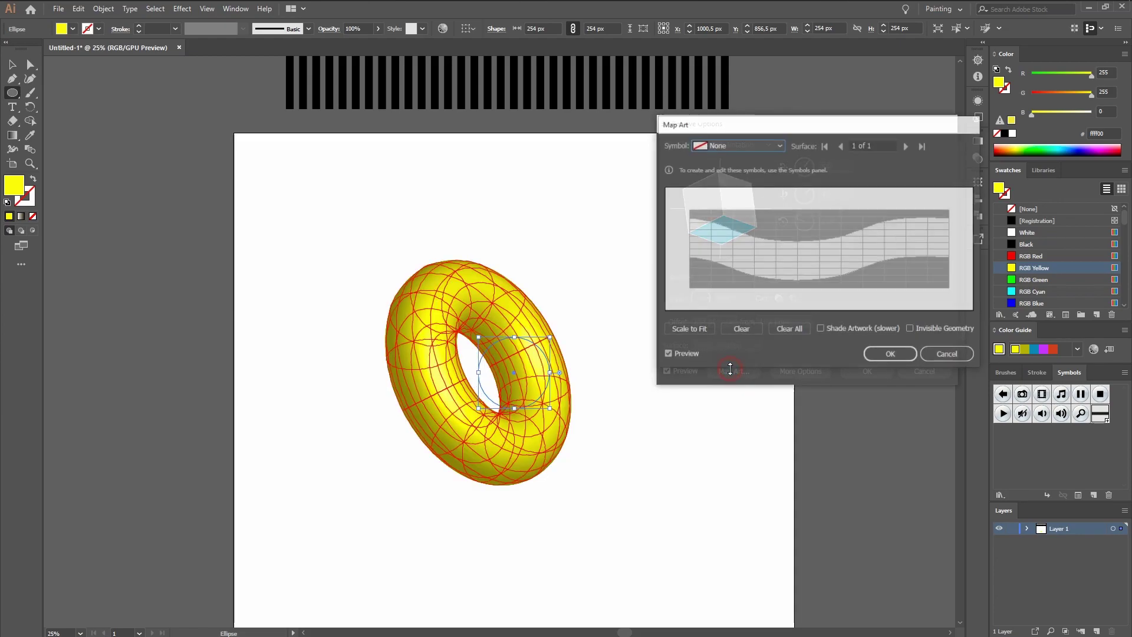
{"action": "left_click", "coordinate": [771, 144]}
{"action": "left_click", "coordinate": [744, 313]}
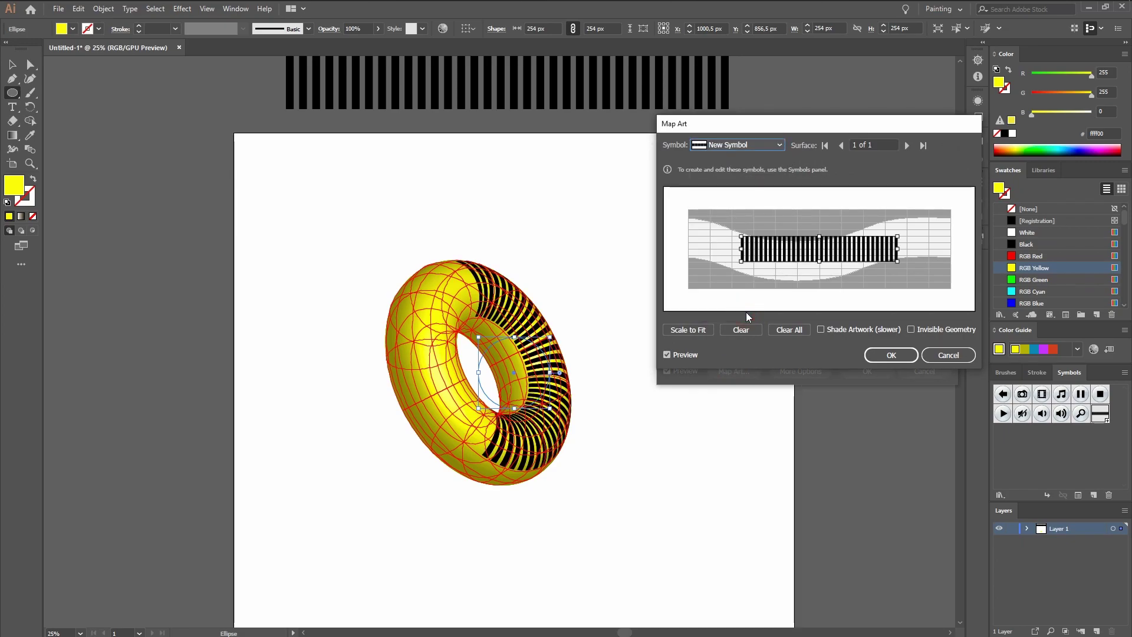
{"action": "left_click", "coordinate": [694, 329]}
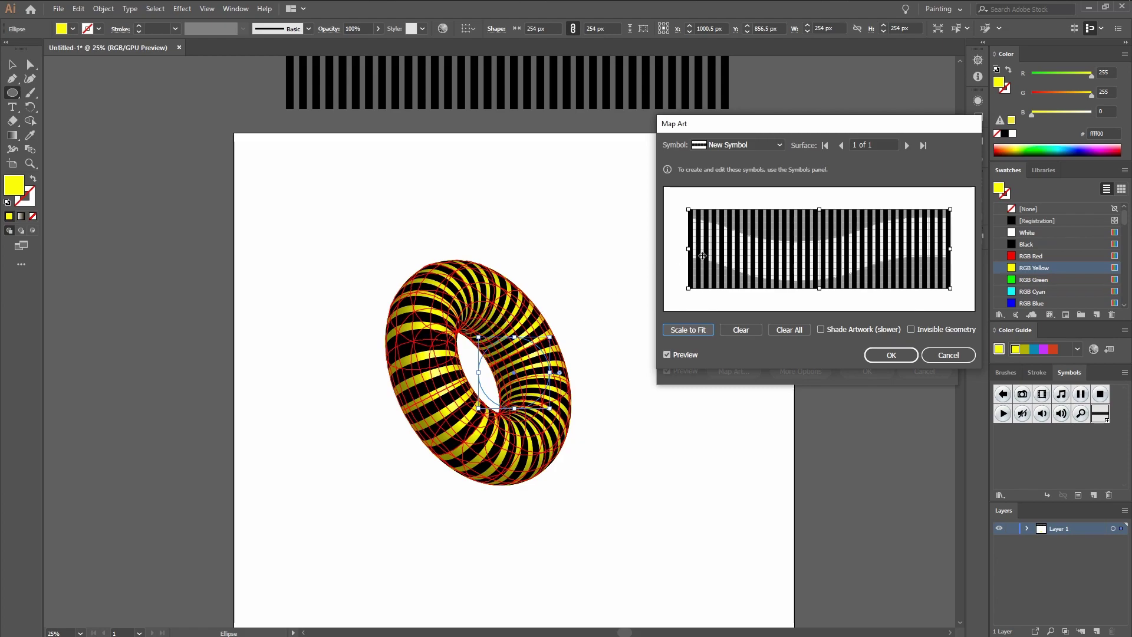
{"action": "left_click_drag", "start_coordinate": [688, 248], "coordinate": [684, 249]}
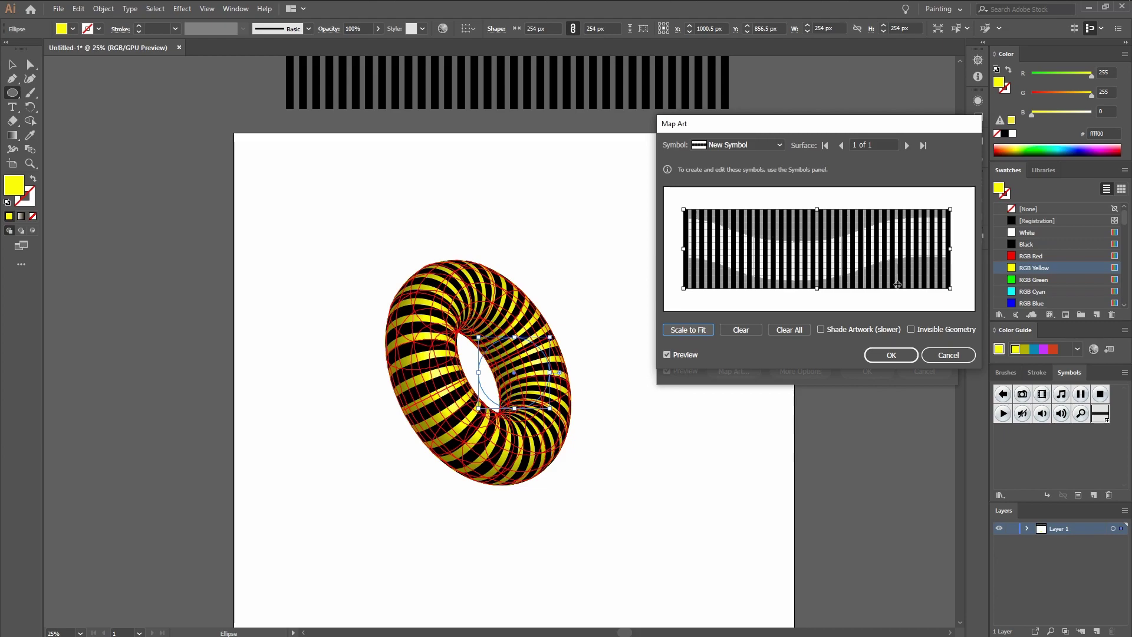
Make the ring's geometry invisible in the mapped art and apply the 3D Revolve settings.
{"action": "left_click", "coordinate": [911, 330]}
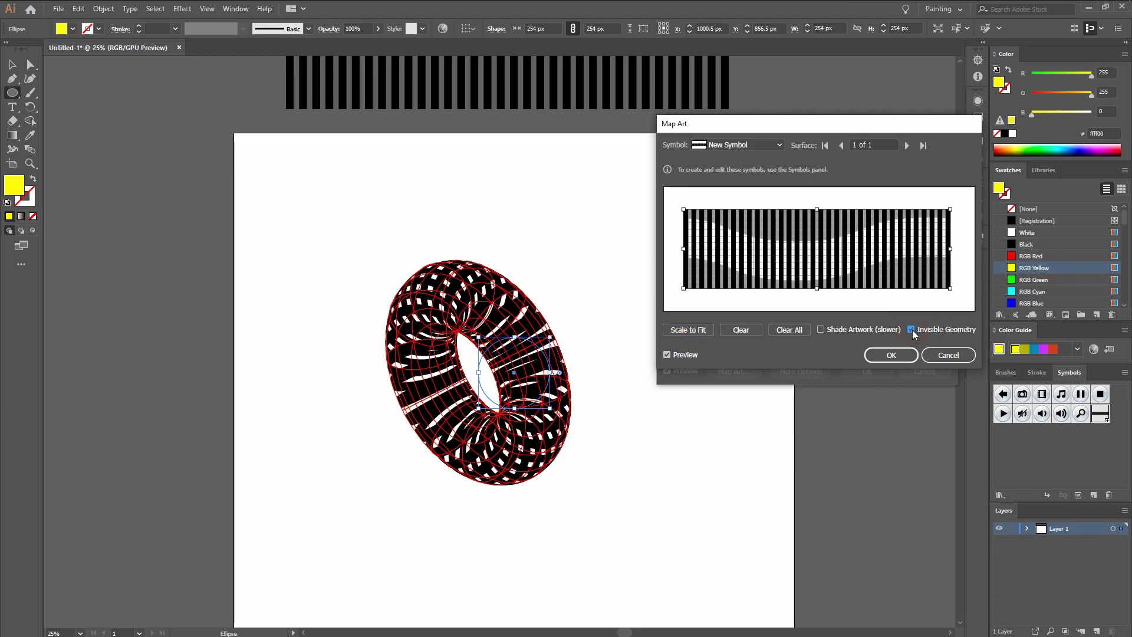
{"action": "left_click", "coordinate": [885, 354]}
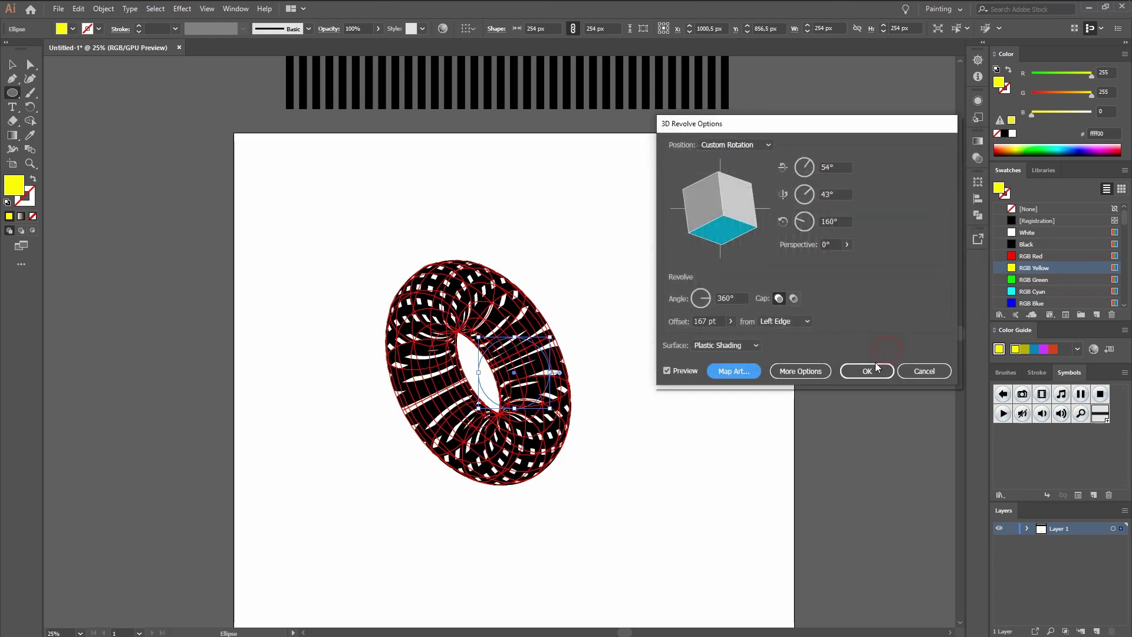
{"action": "left_click", "coordinate": [872, 369]}
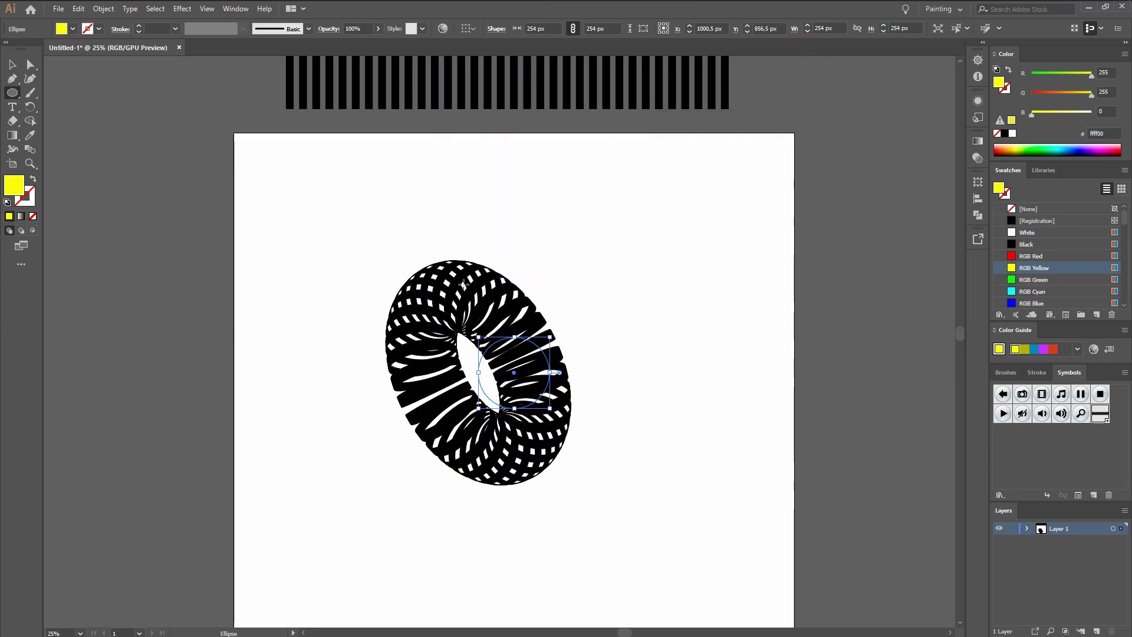
Expand the appearance of the striped ring and ungroup it twice.
{"action": "left_click", "coordinate": [103, 9]}
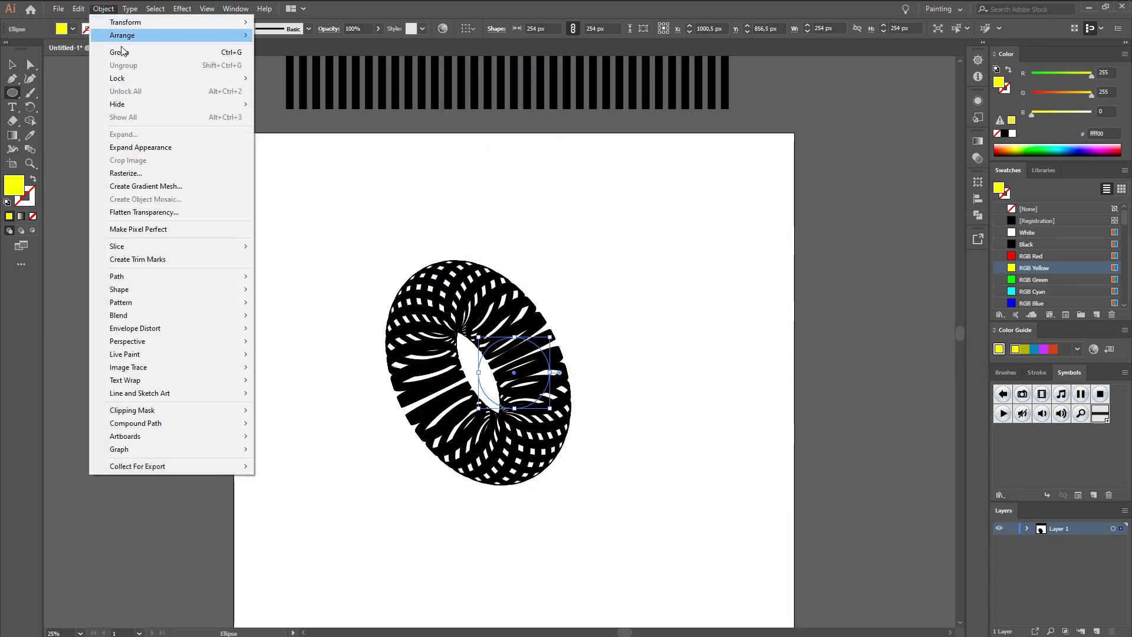
{"action": "left_click", "coordinate": [123, 148]}
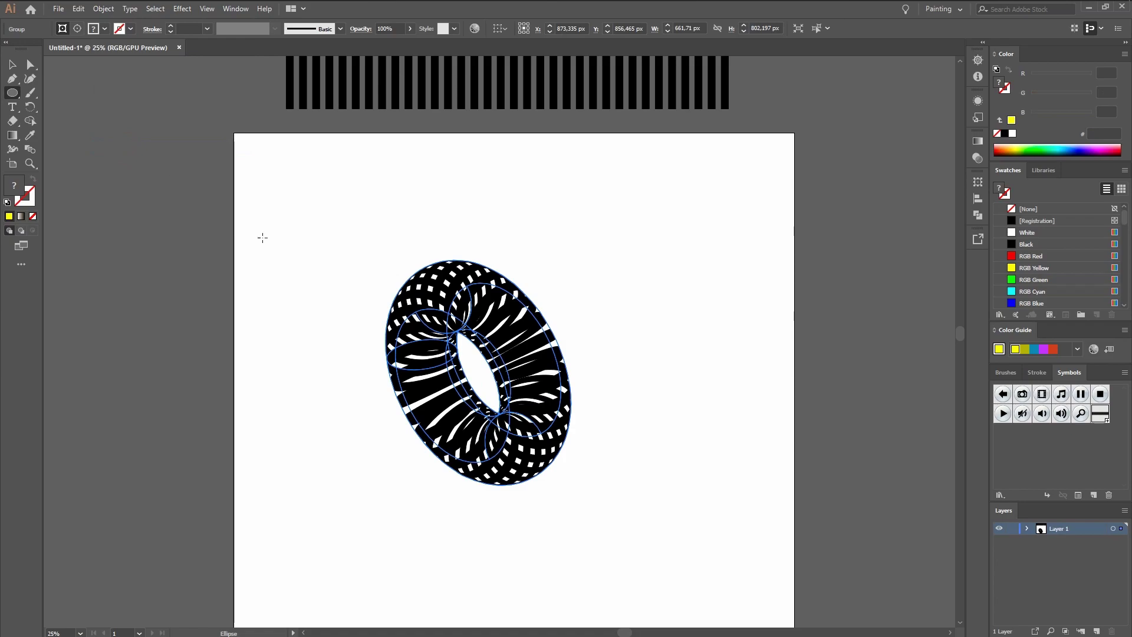
{"action": "right_click", "coordinate": [515, 352]}
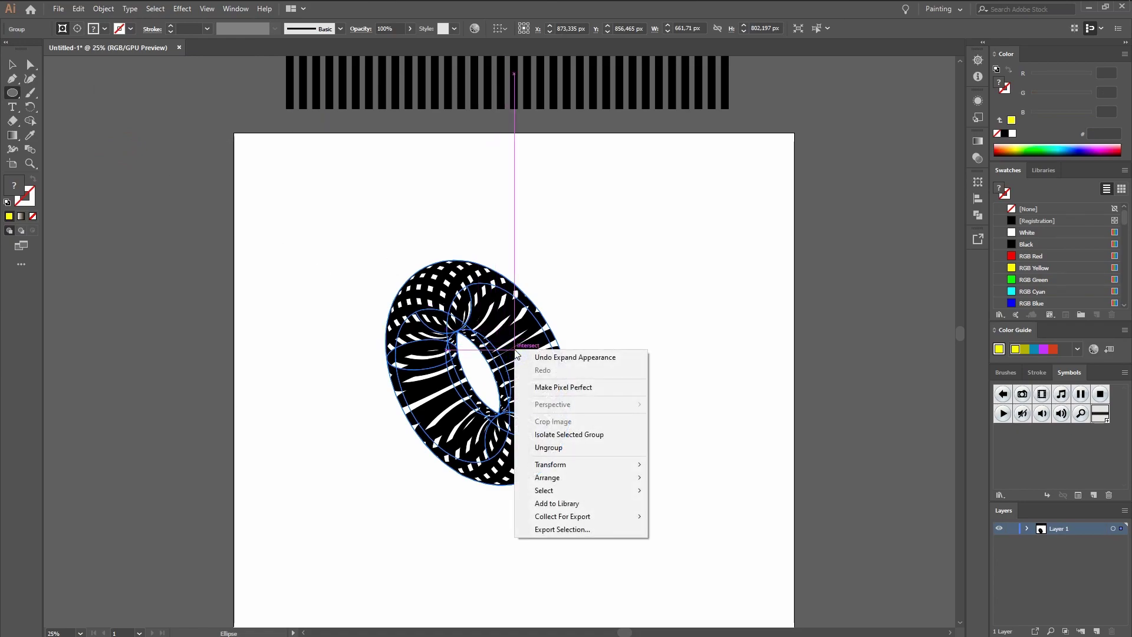
{"action": "left_click", "coordinate": [548, 447]}
{"action": "right_click", "coordinate": [519, 335]}
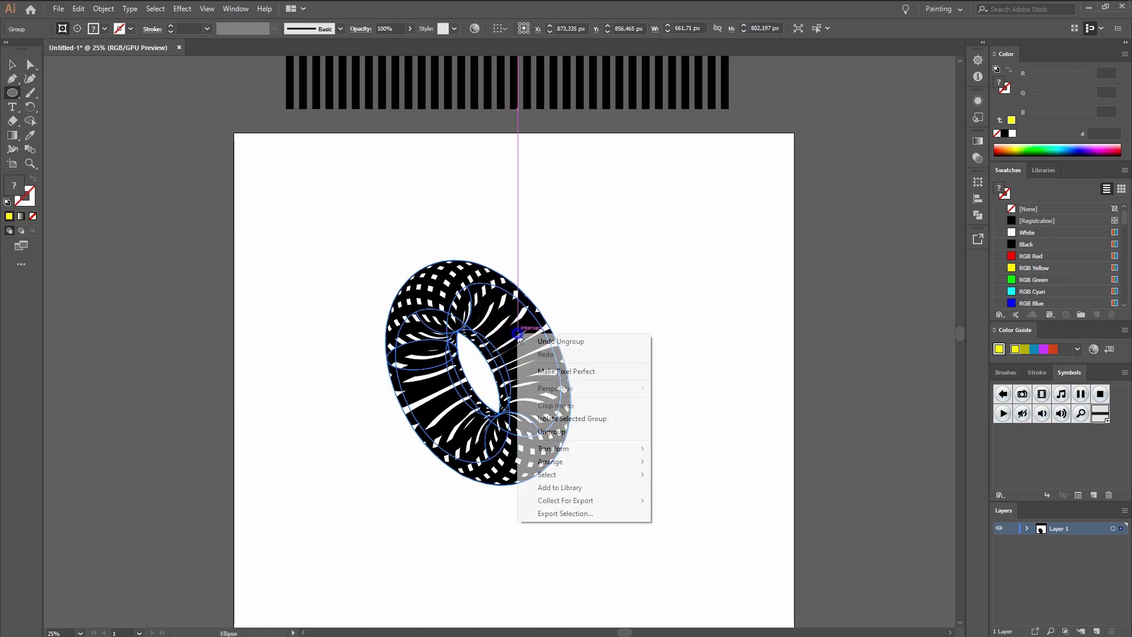
{"action": "left_click", "coordinate": [552, 431]}
{"action": "right_click", "coordinate": [507, 334]}
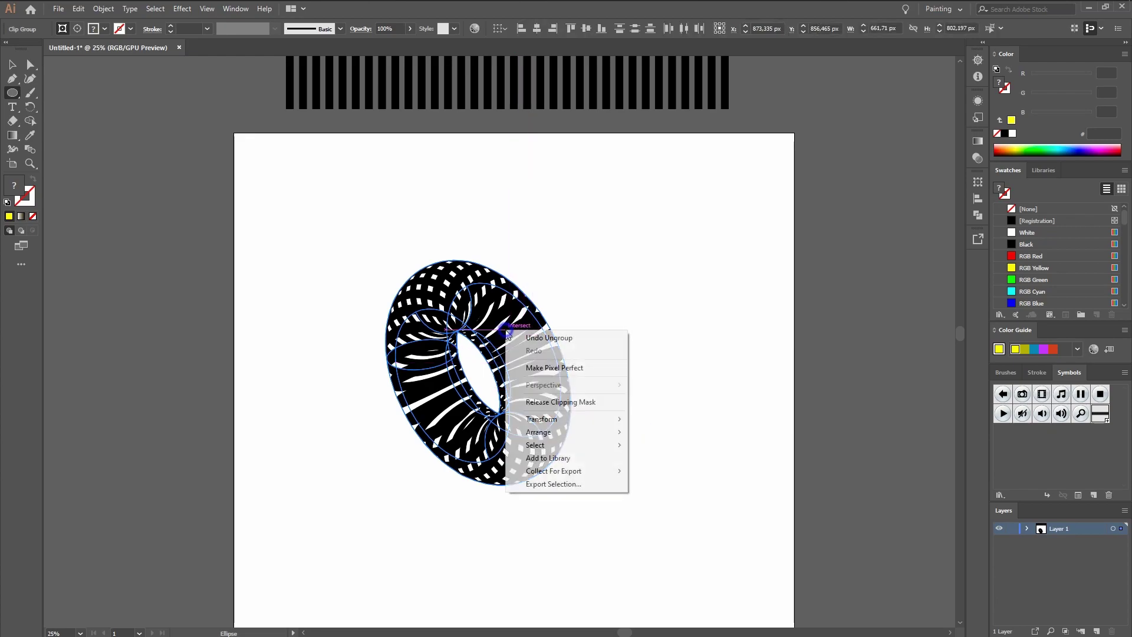
{"action": "left_click", "coordinate": [662, 298]}
{"action": "left_click", "coordinate": [610, 348]}
{"action": "key", "text": "alt+Tab"}
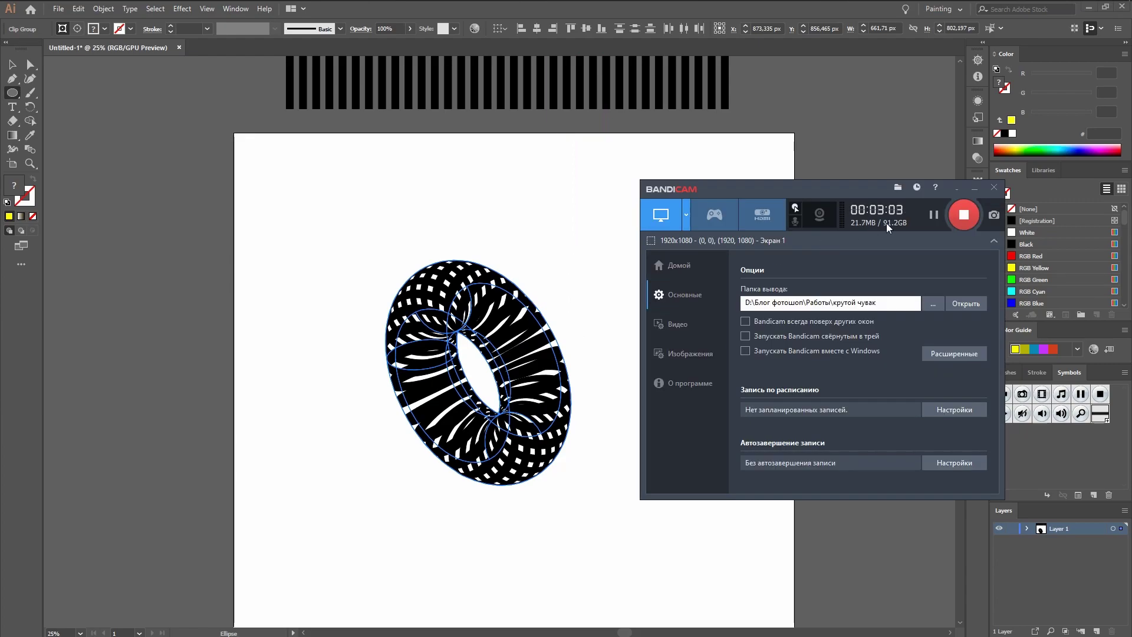
Release the clipping mask on the expanded striped ring.
{"action": "right_click", "coordinate": [505, 338]}
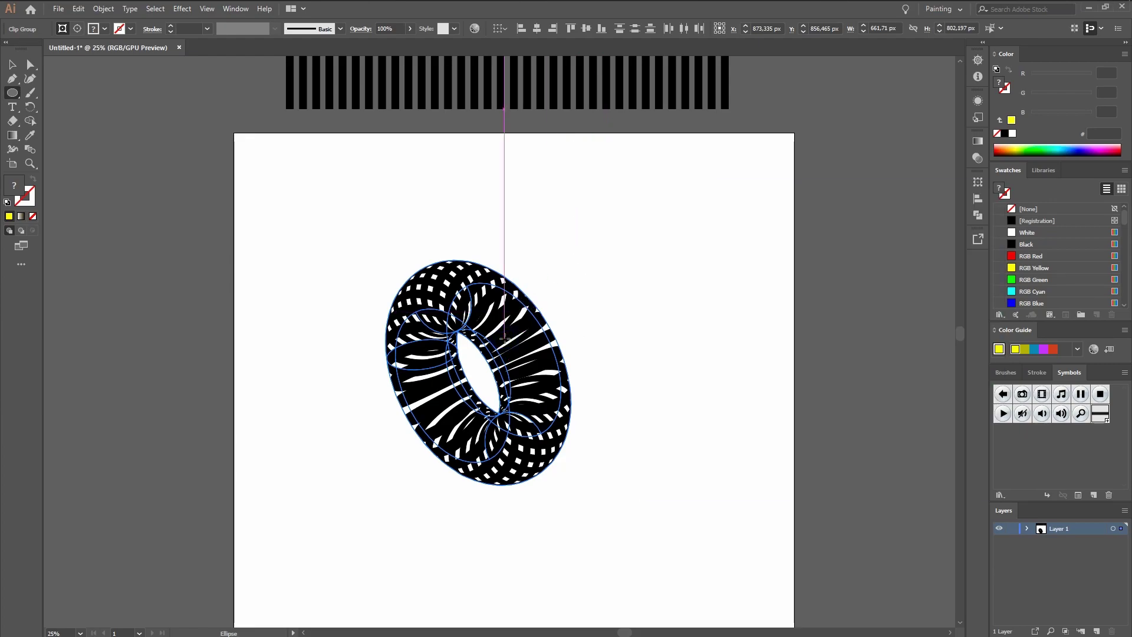
{"action": "left_click", "coordinate": [564, 406]}
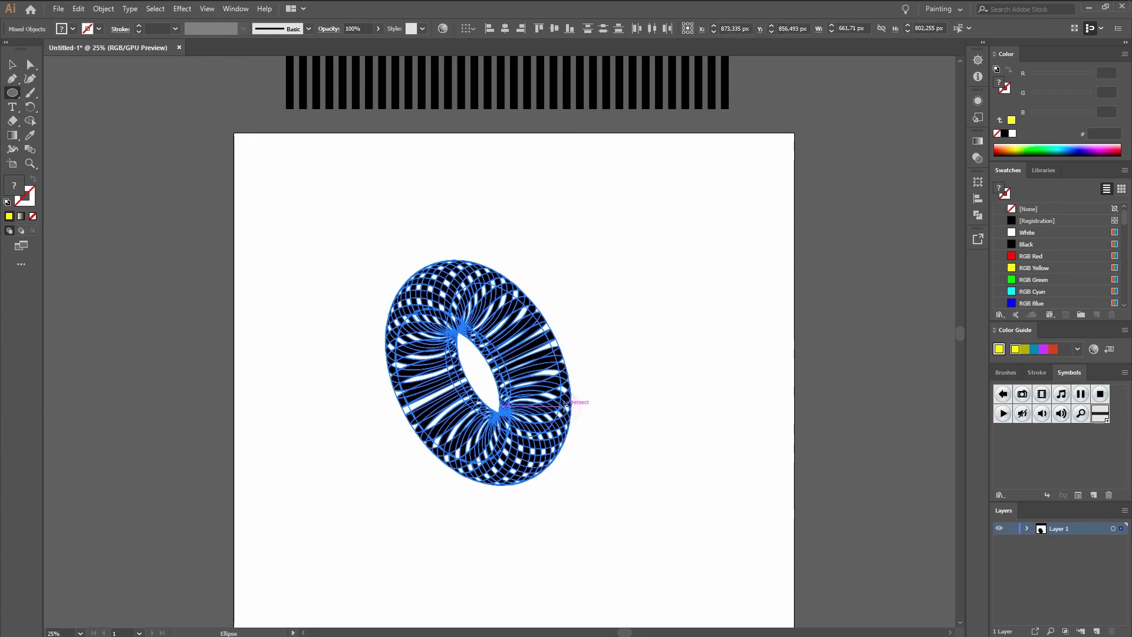
{"action": "key", "text": "alt+Tab"}
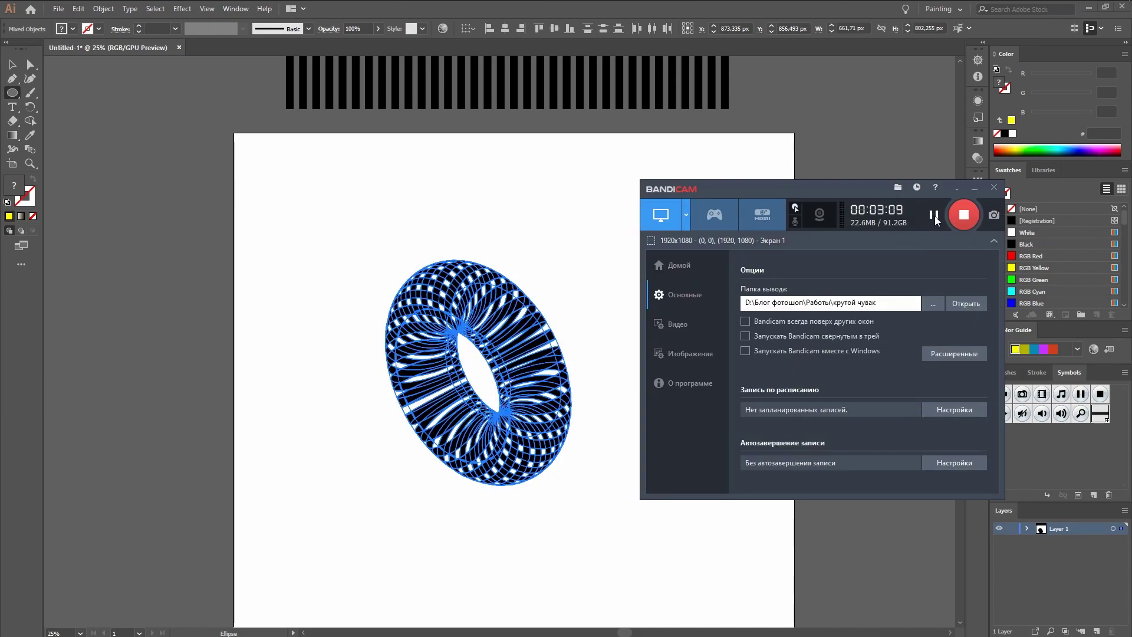
{"action": "left_click", "coordinate": [815, 11]}
Deselect the ring artwork and delete a single black stripe piece on the ring's left side near the inner opening.
{"action": "left_click", "coordinate": [11, 64]}
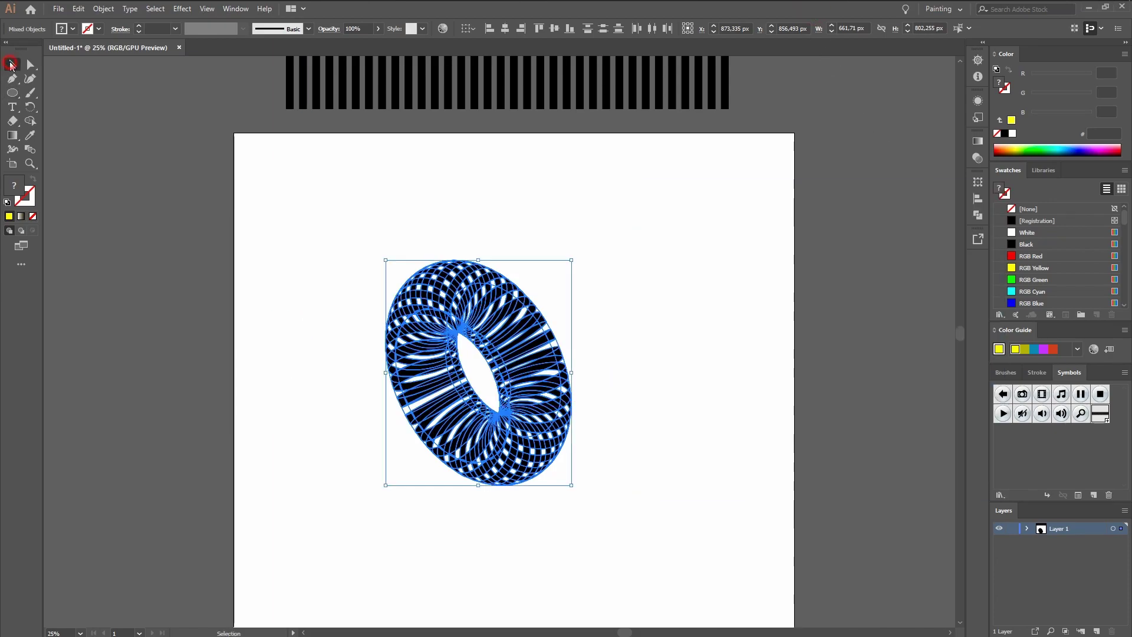
{"action": "left_click", "coordinate": [641, 327]}
{"action": "scroll", "coordinate": [470, 374], "scroll_direction": "up", "scroll_amount": 4}
{"action": "scroll", "coordinate": [466, 401], "scroll_direction": "down", "scroll_amount": 2}
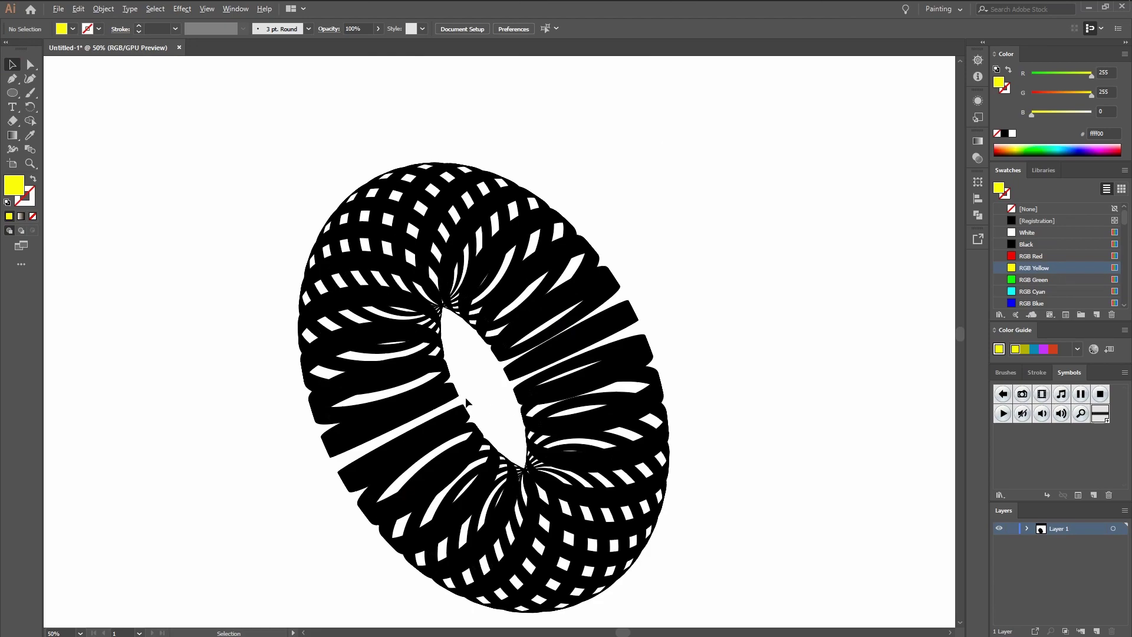
{"action": "left_click", "coordinate": [317, 383]}
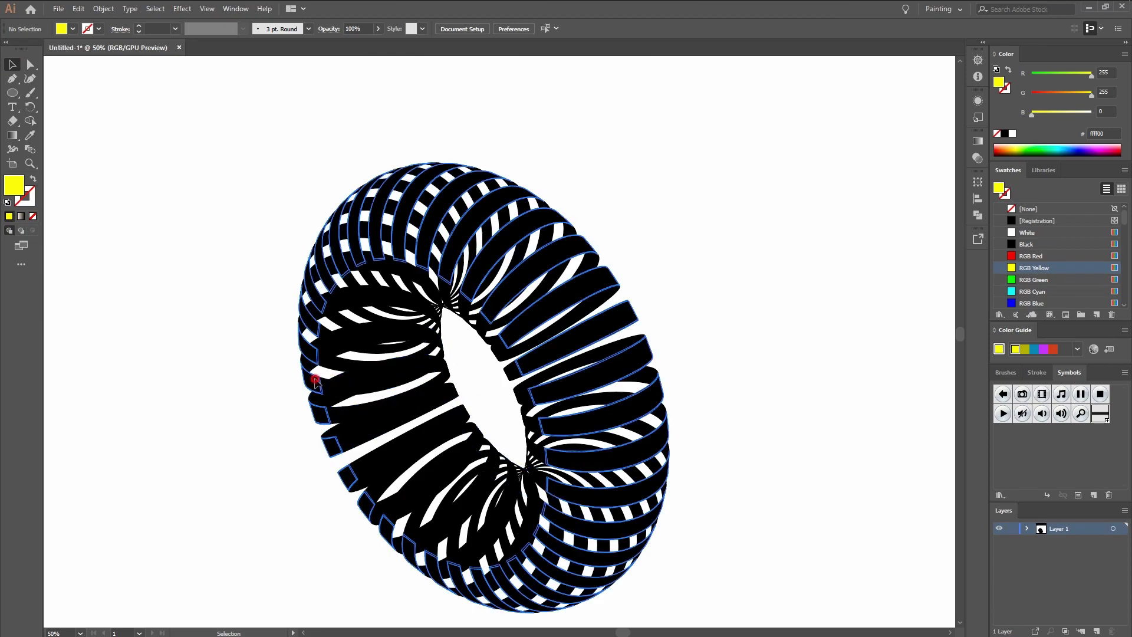
{"action": "left_click", "coordinate": [366, 316]}
{"action": "key", "text": "Delete"}
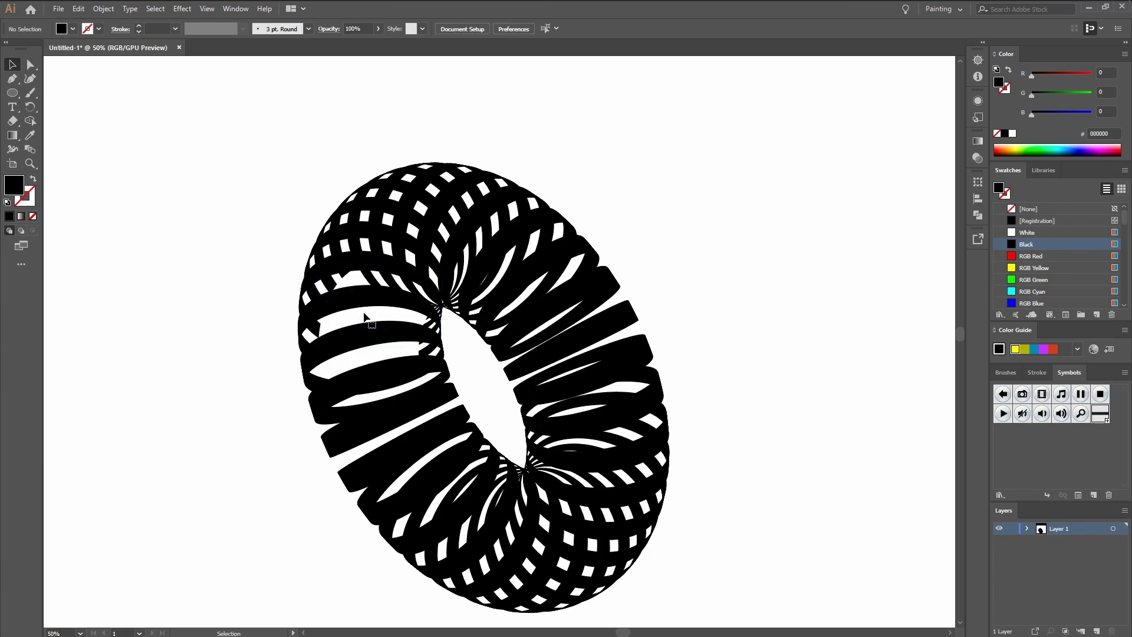
Delete the overlapping back-side stripe groups beside the ring's inner opening and along its left outer edge.
{"action": "left_click", "coordinate": [429, 321]}
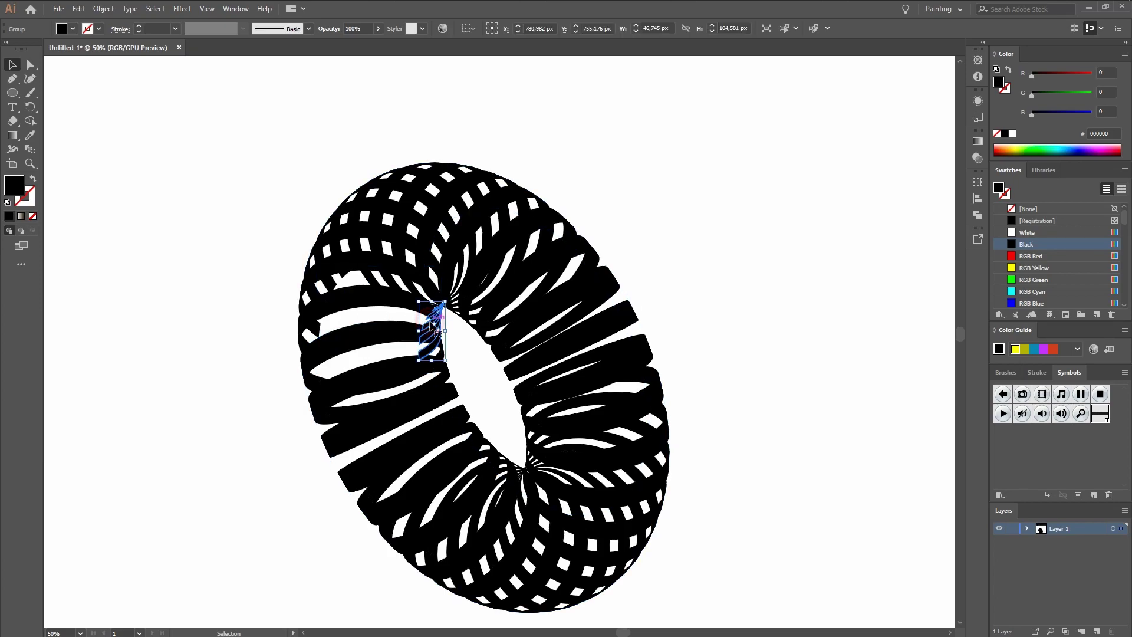
{"action": "key", "text": "Delete"}
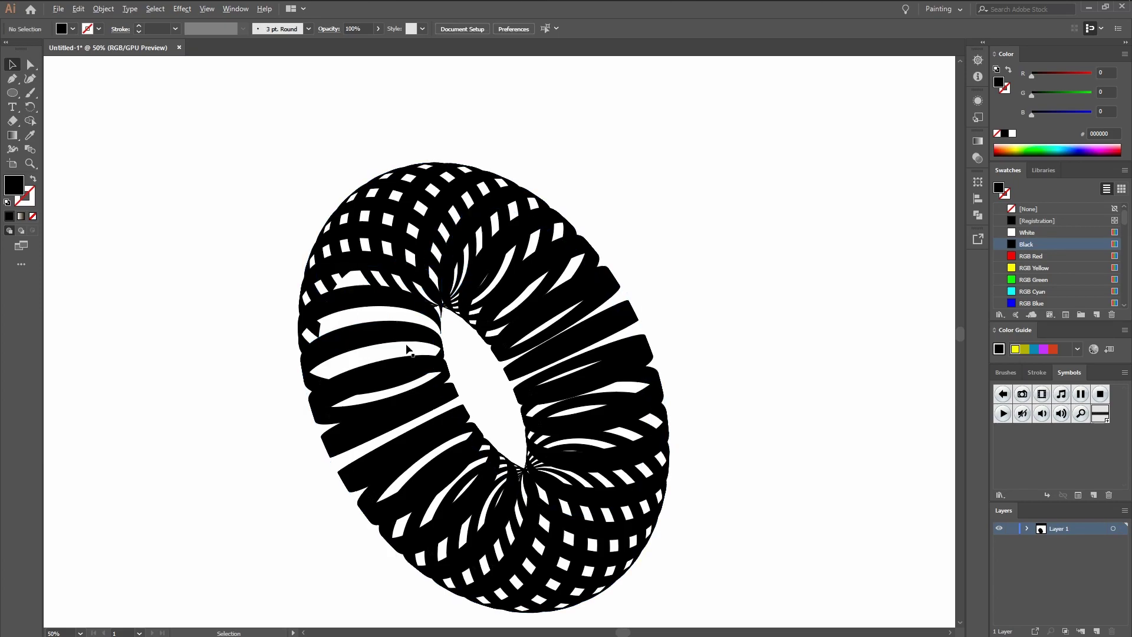
{"action": "scroll", "coordinate": [299, 328], "scroll_direction": "up", "scroll_amount": 1}
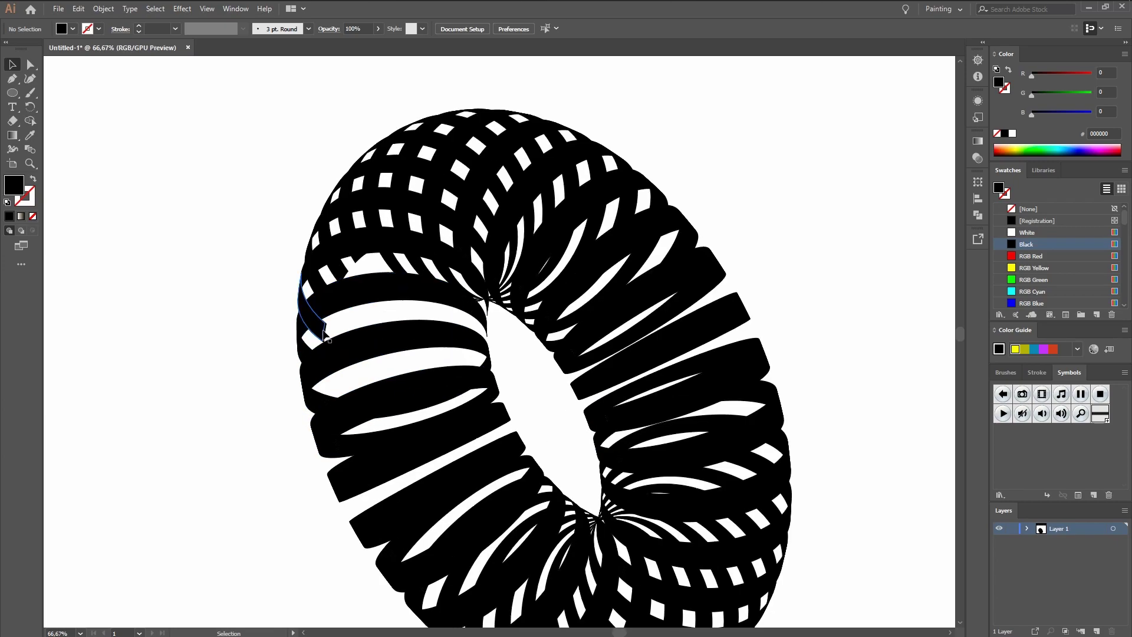
{"action": "left_click", "coordinate": [323, 333]}
{"action": "key", "text": "ctrl+shift+a"}
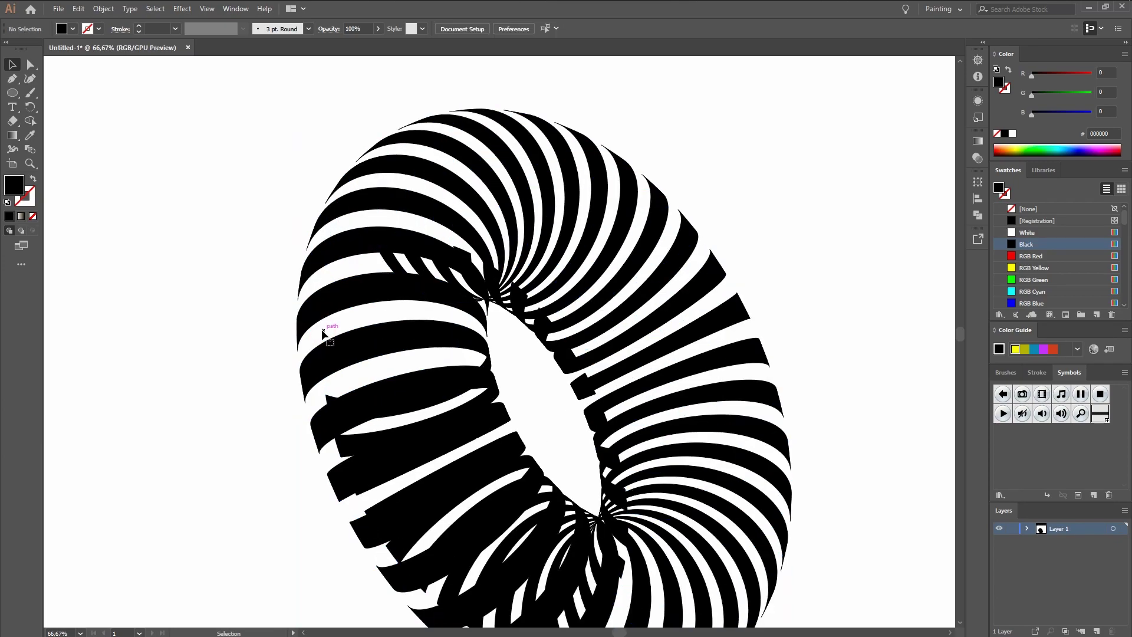
Delete the back-side stripe group overlapping the ring's inner rim near the upper pinch point.
{"action": "scroll", "coordinate": [601, 357], "scroll_direction": "down", "scroll_amount": 1}
{"action": "scroll", "coordinate": [545, 333], "scroll_direction": "up", "scroll_amount": 2}
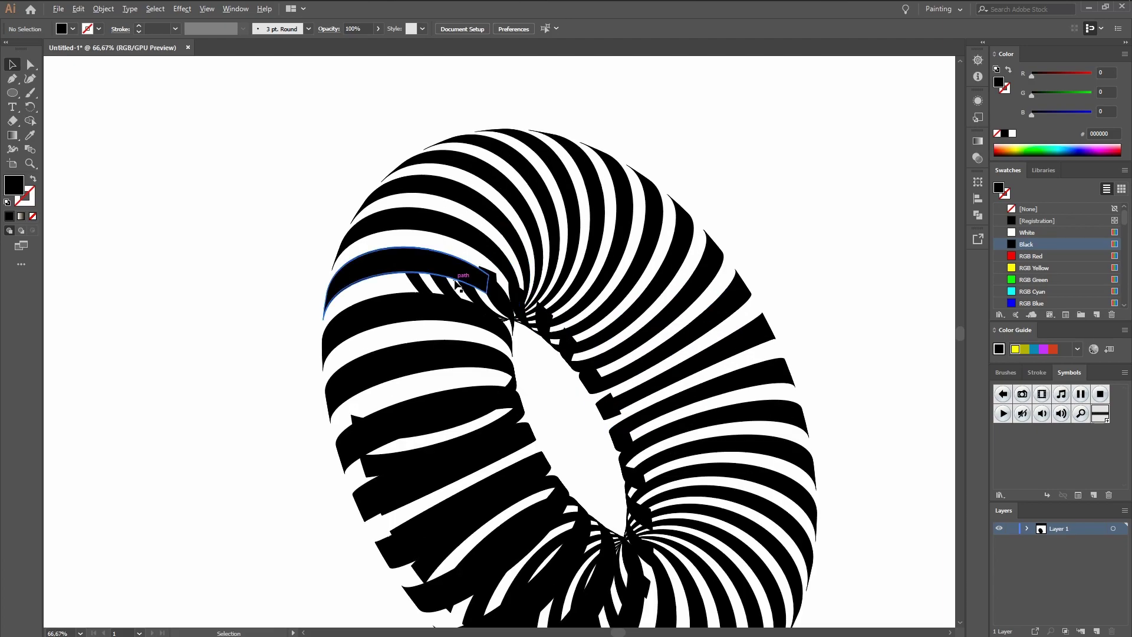
{"action": "left_click", "coordinate": [436, 293]}
{"action": "key", "text": "ctrl+shift+a"}
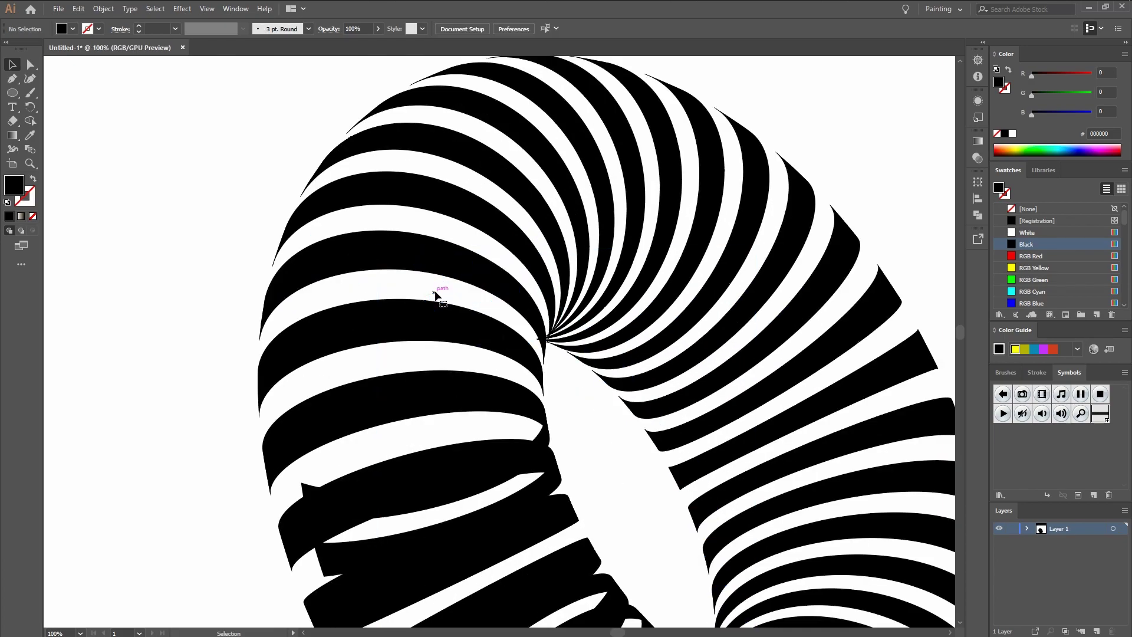
{"action": "scroll", "coordinate": [554, 348], "scroll_direction": "up", "scroll_amount": 3}
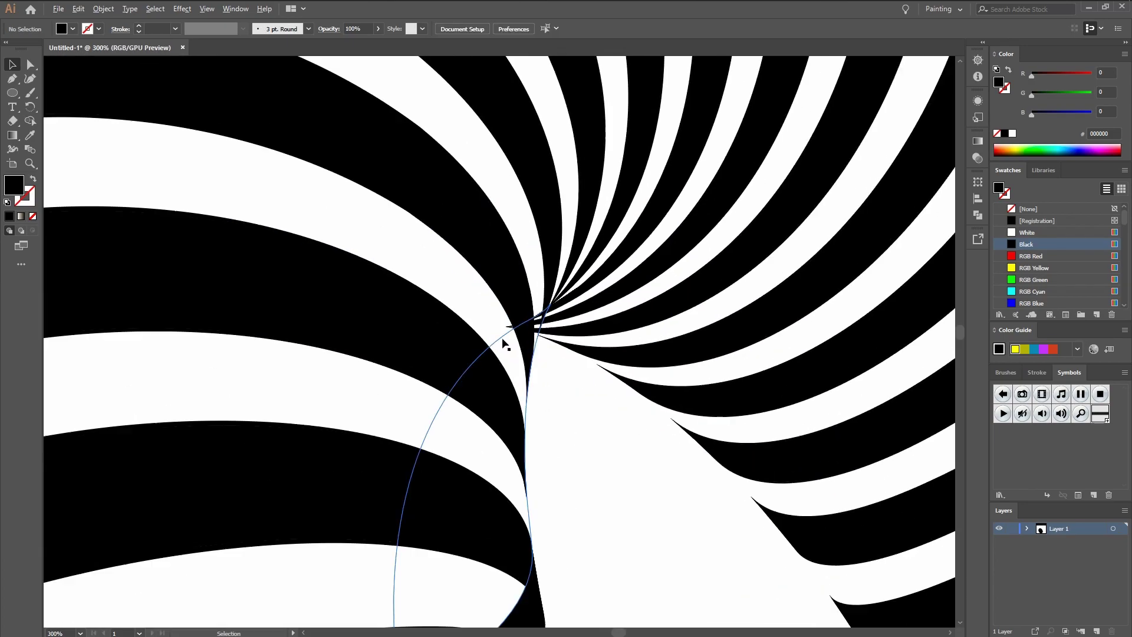
{"action": "left_click", "coordinate": [509, 332]}
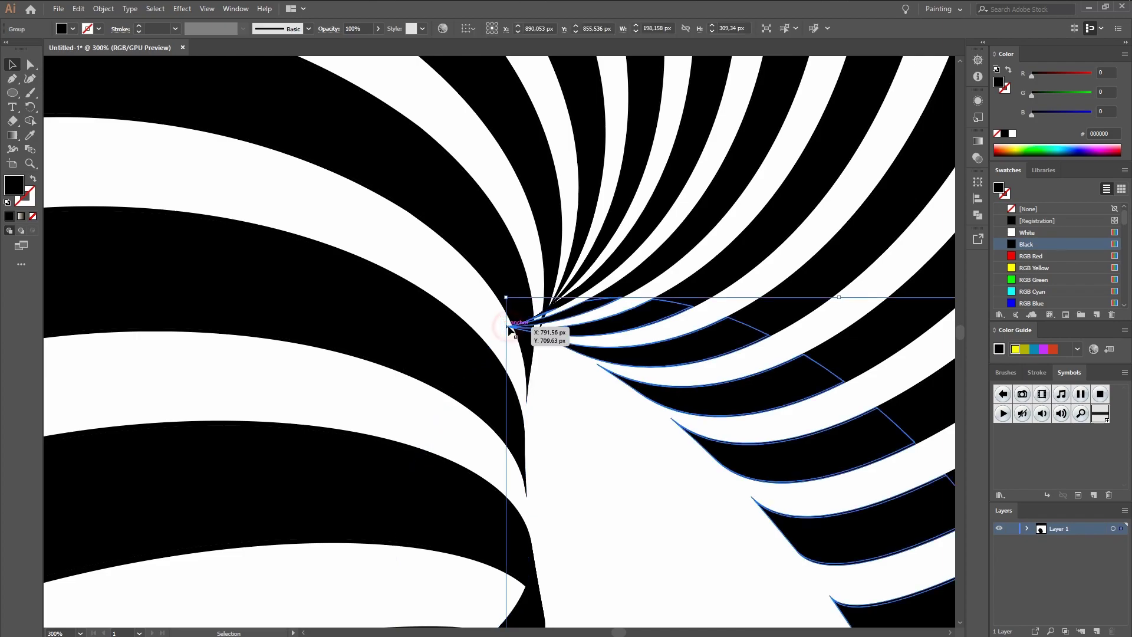
{"action": "key", "text": "Delete"}
{"action": "key", "text": "ctrl+z"}
Delete the overlapping stripe groups across the ring's lower left side and along the lower inner rim.
{"action": "key", "text": "space"}
{"action": "left_click_drag", "start_coordinate": [607, 511], "coordinate": [556, 227]}
{"action": "scroll", "coordinate": [564, 422], "scroll_direction": "down", "scroll_amount": 3}
{"action": "left_click", "coordinate": [282, 350]}
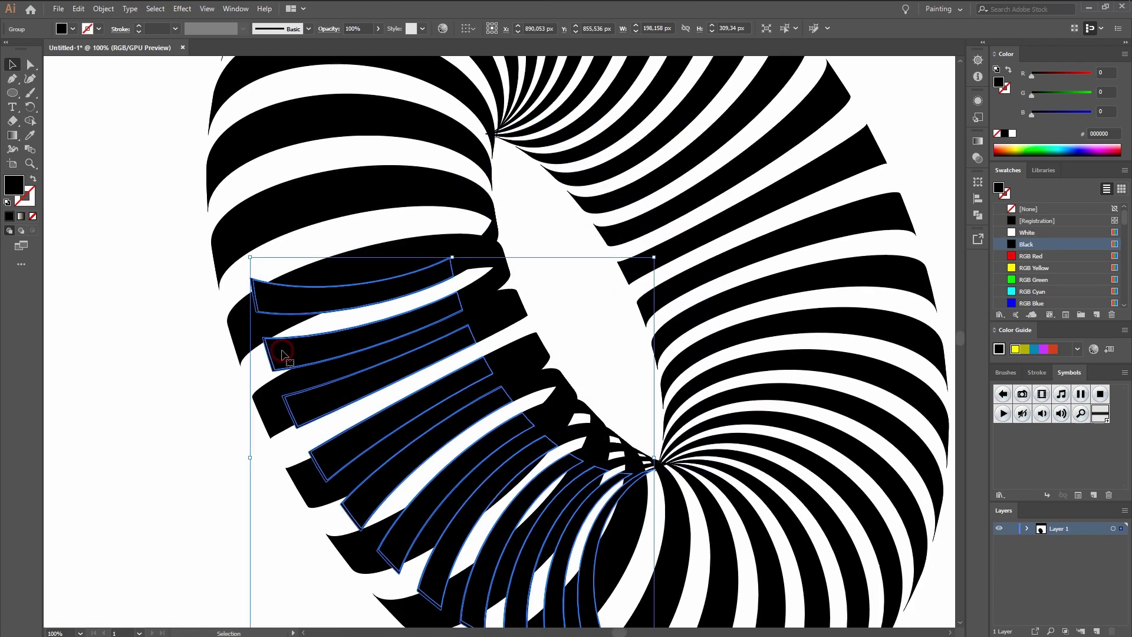
{"action": "key", "text": "Delete"}
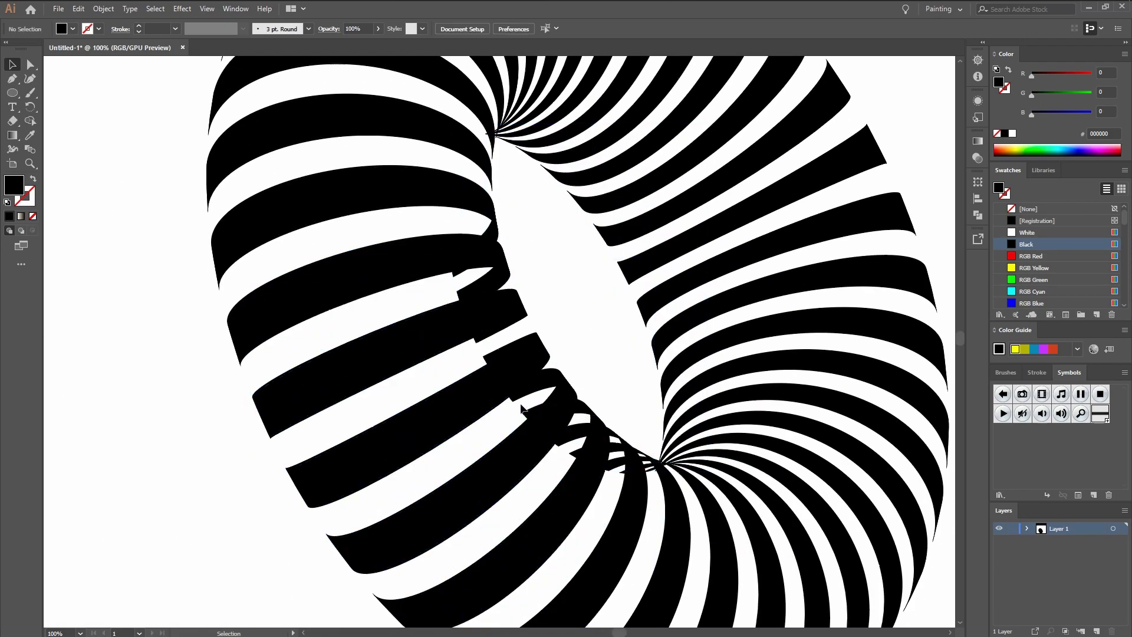
{"action": "left_click", "coordinate": [515, 406]}
{"action": "key", "text": "Delete"}
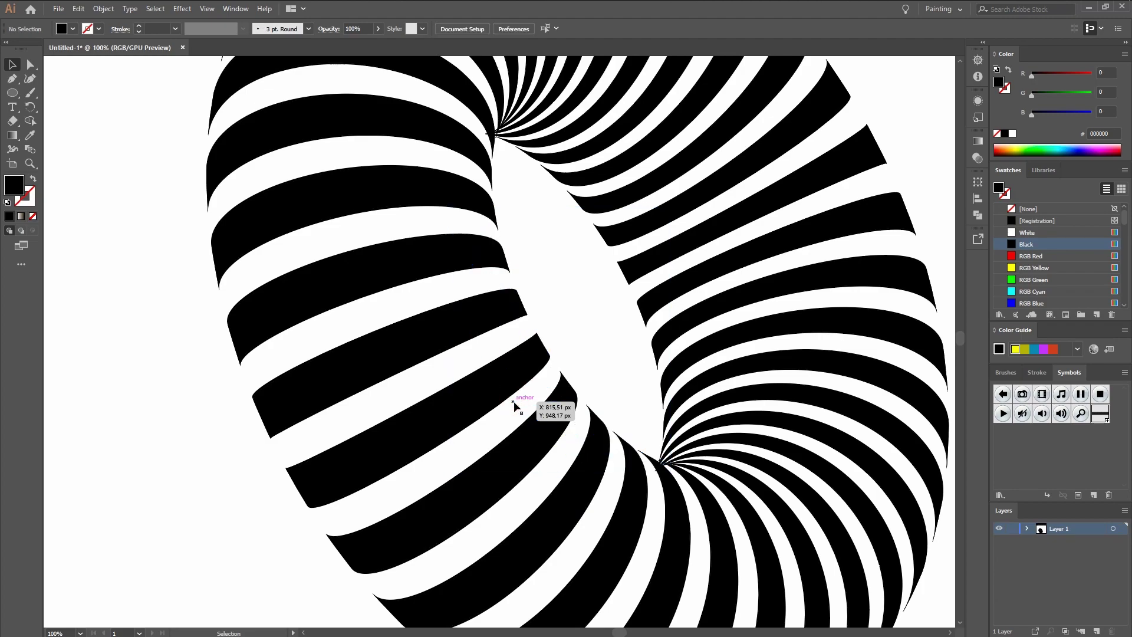
Select the whole ring to locate its unfilled paths and delete the one crossing its lower left side.
{"action": "scroll", "coordinate": [586, 362], "scroll_direction": "down", "scroll_amount": 3}
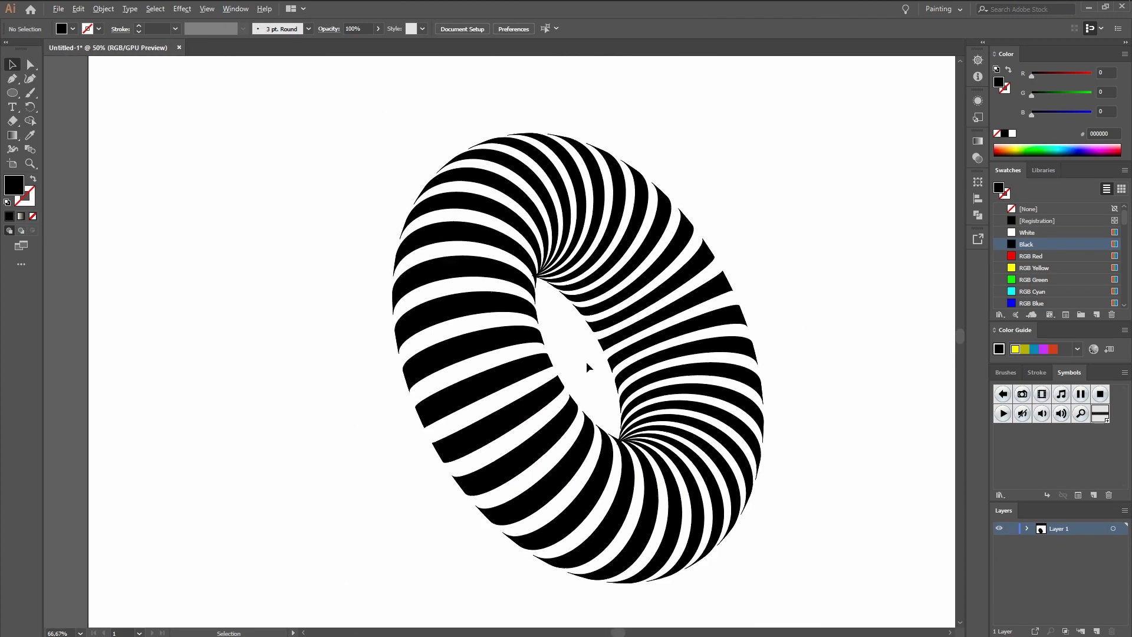
{"action": "left_click_drag", "start_coordinate": [649, 178], "coordinate": [365, 440]}
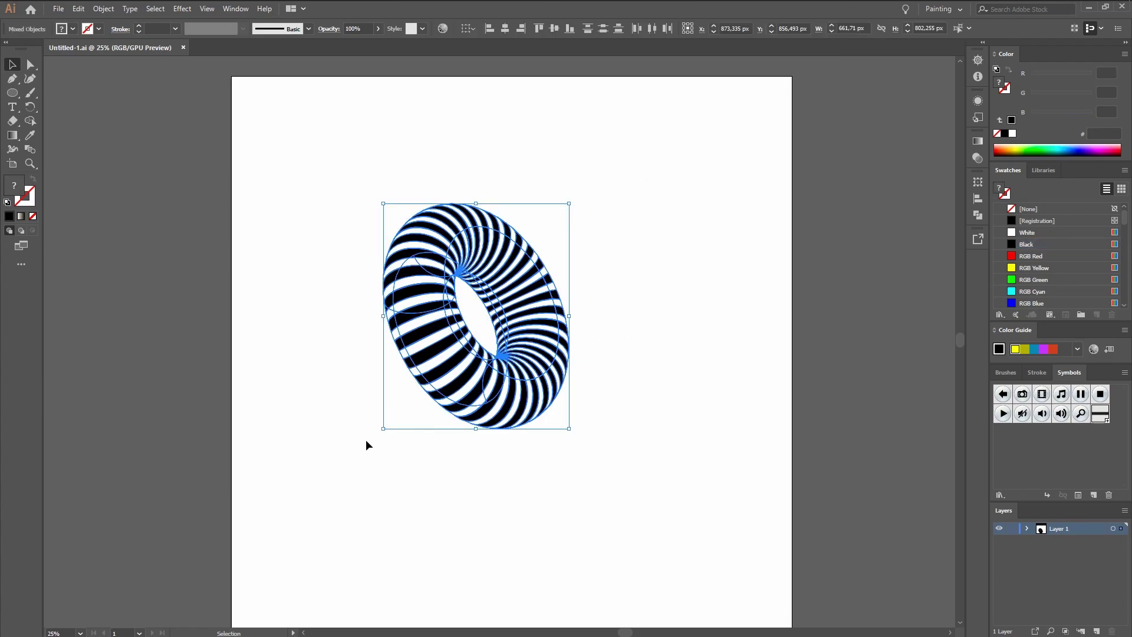
{"action": "scroll", "coordinate": [431, 370], "scroll_direction": "up", "scroll_amount": 3}
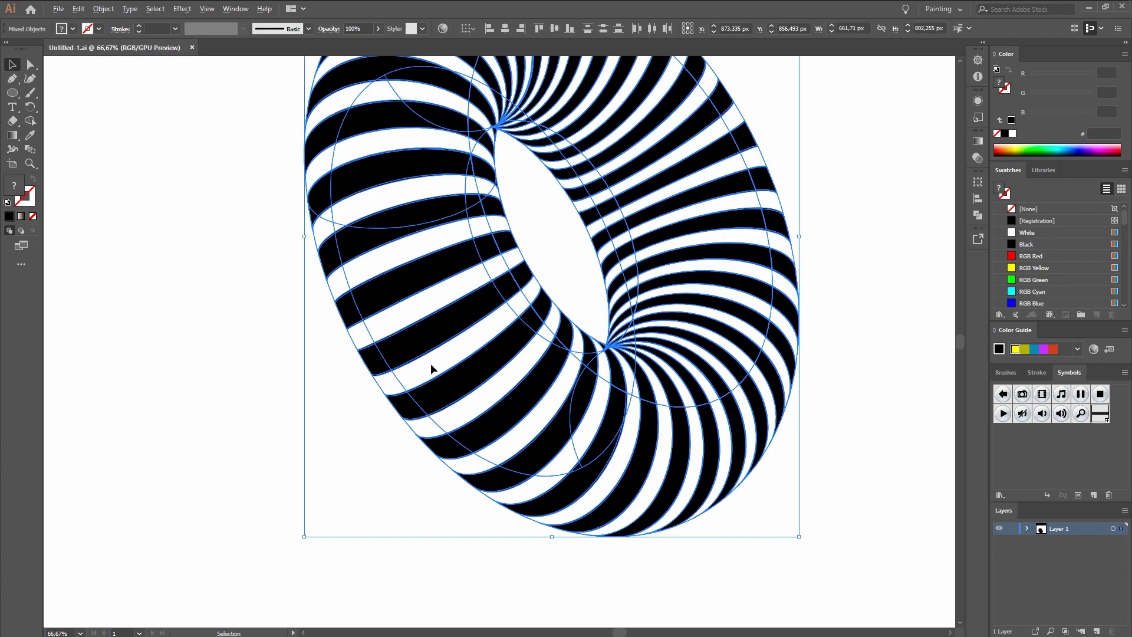
{"action": "right_click", "coordinate": [399, 384]}
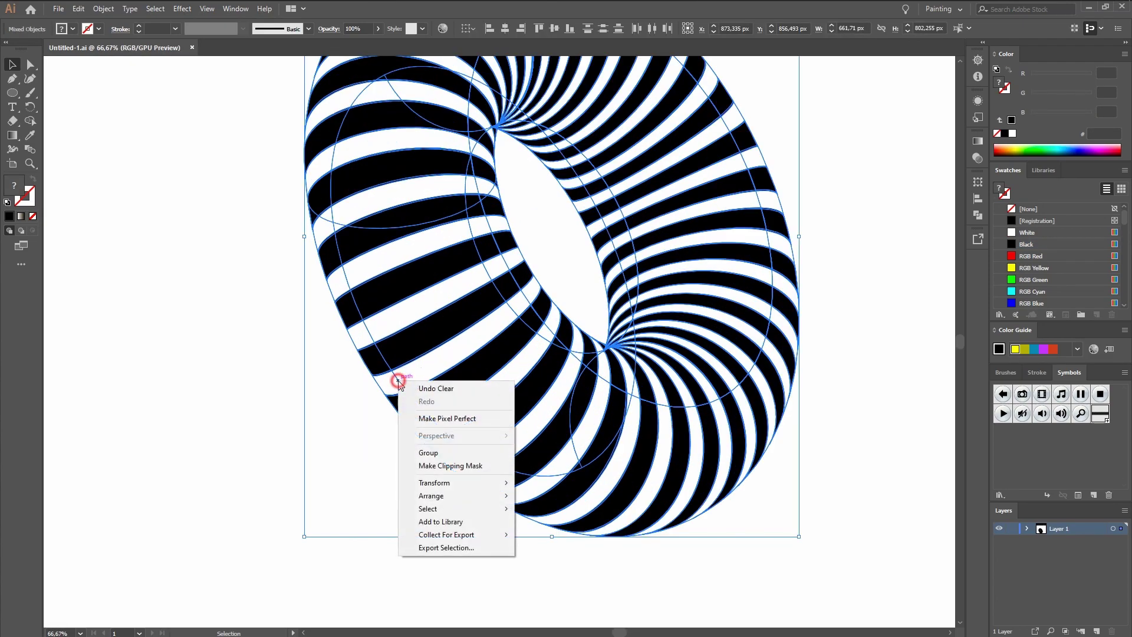
{"action": "left_click", "coordinate": [400, 379]}
{"action": "left_click", "coordinate": [396, 378]}
{"action": "key", "text": "Delete"}
Find and delete the leftover unfilled path curving across the ring's upper left stripes.
{"action": "scroll", "coordinate": [441, 351], "scroll_direction": "down", "scroll_amount": 2}
{"action": "left_click_drag", "start_coordinate": [759, 141], "coordinate": [345, 467]}
{"action": "left_click", "coordinate": [456, 208]}
{"action": "key", "text": "ctrl+x"}
{"action": "key", "text": "ctrl+f"}
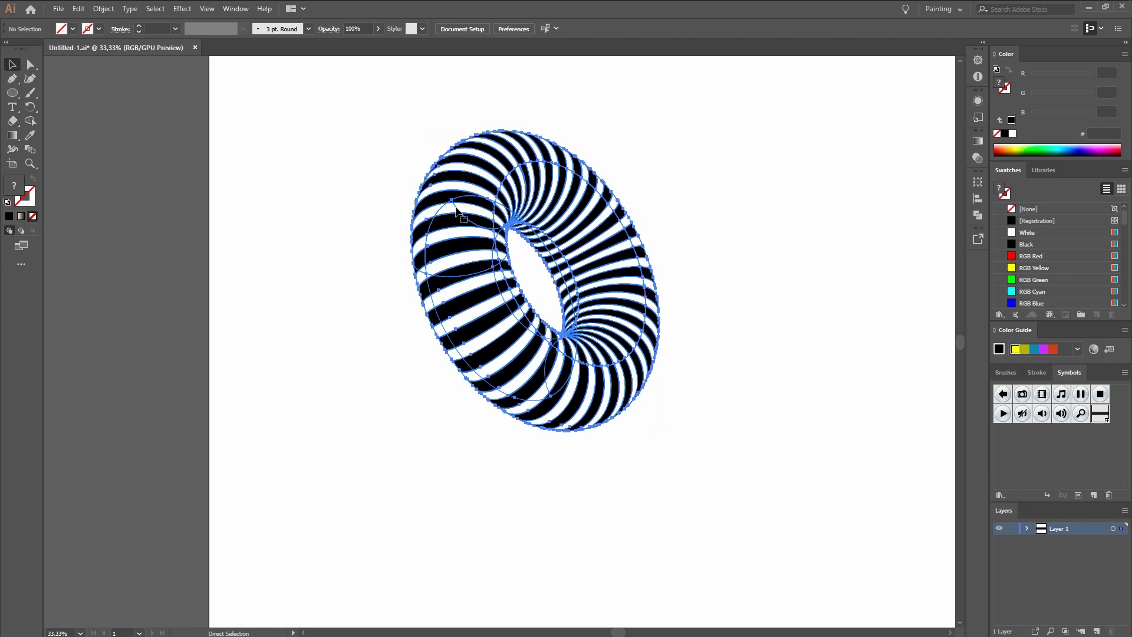
{"action": "left_click", "coordinate": [447, 211], "text": "shift"}
{"action": "left_click", "coordinate": [458, 208]}
{"action": "key", "text": "Delete"}
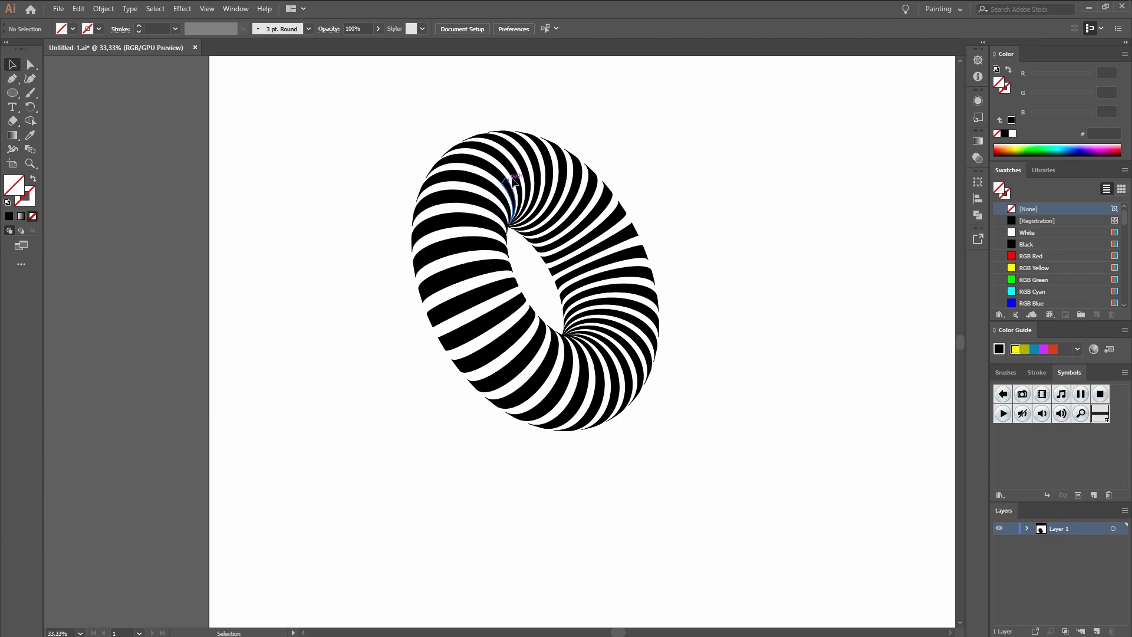
Reselect the ring and remove another invisible path remaining on its upper left part.
{"action": "left_click_drag", "start_coordinate": [712, 139], "coordinate": [277, 457]}
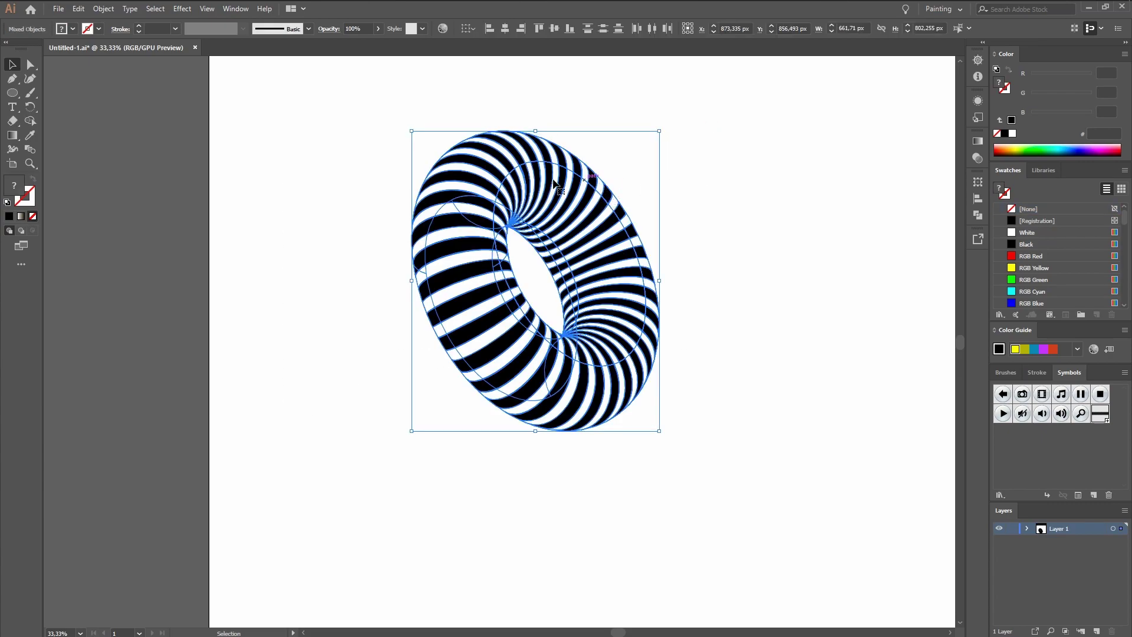
{"action": "left_click", "coordinate": [381, 189]}
{"action": "left_click", "coordinate": [458, 209]}
{"action": "key", "text": "ctrl+shift+a"}
Delete the unfilled paths running along the right side of the ring's inner opening.
{"action": "left_click_drag", "start_coordinate": [692, 126], "coordinate": [377, 417]}
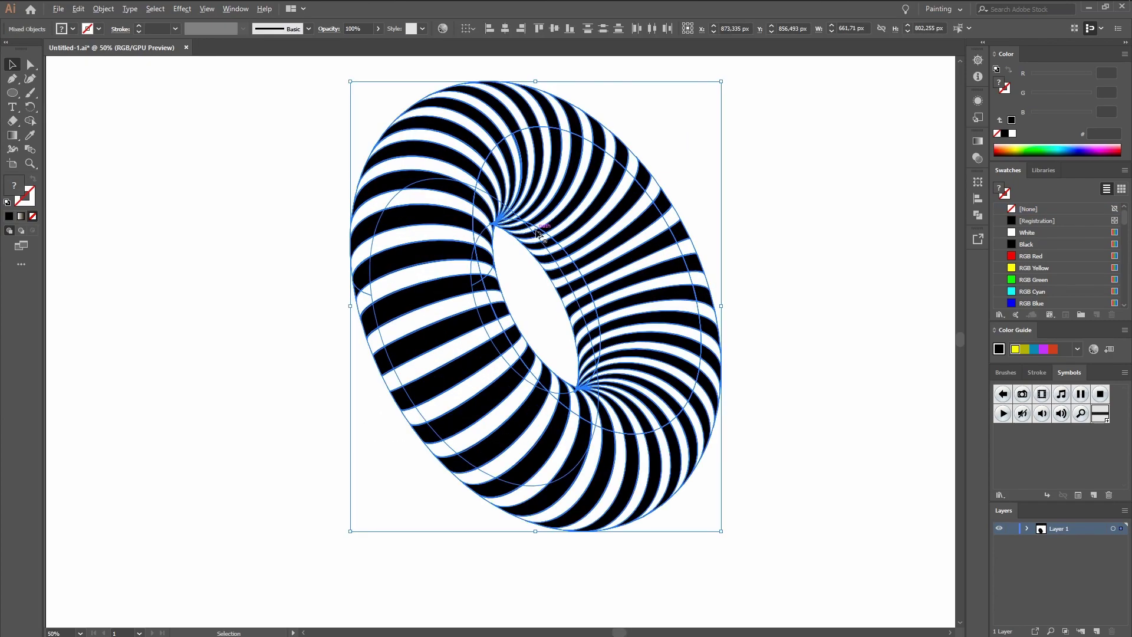
{"action": "scroll", "coordinate": [536, 232], "scroll_direction": "up", "scroll_amount": 2}
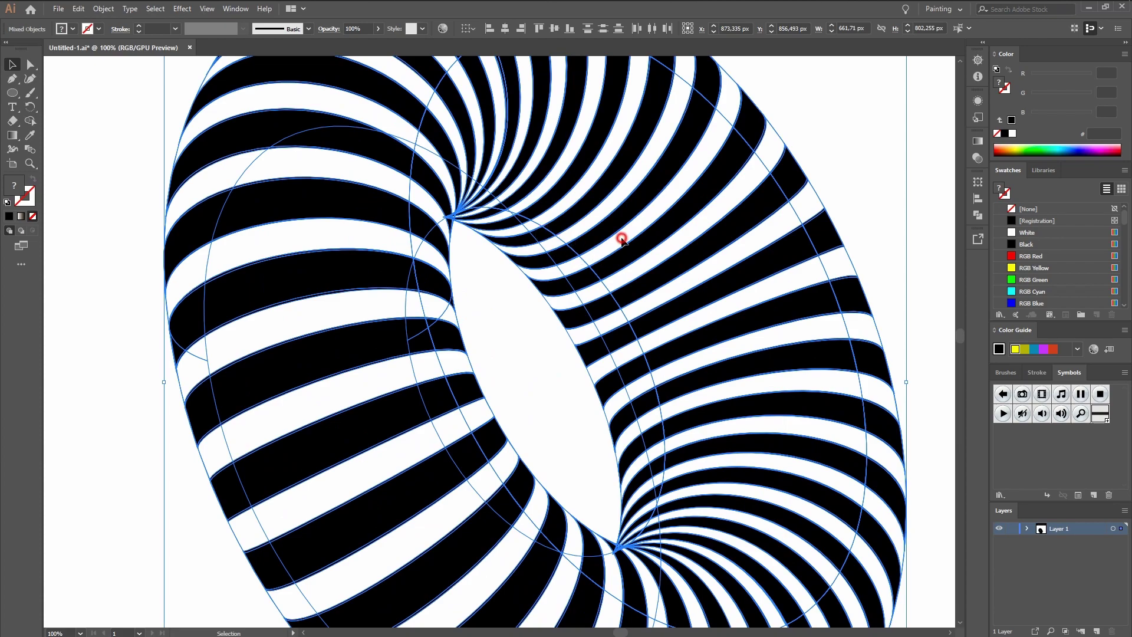
{"action": "left_click", "coordinate": [622, 239]}
{"action": "left_click", "coordinate": [587, 261]}
{"action": "key", "text": "ctrl+shift+a"}
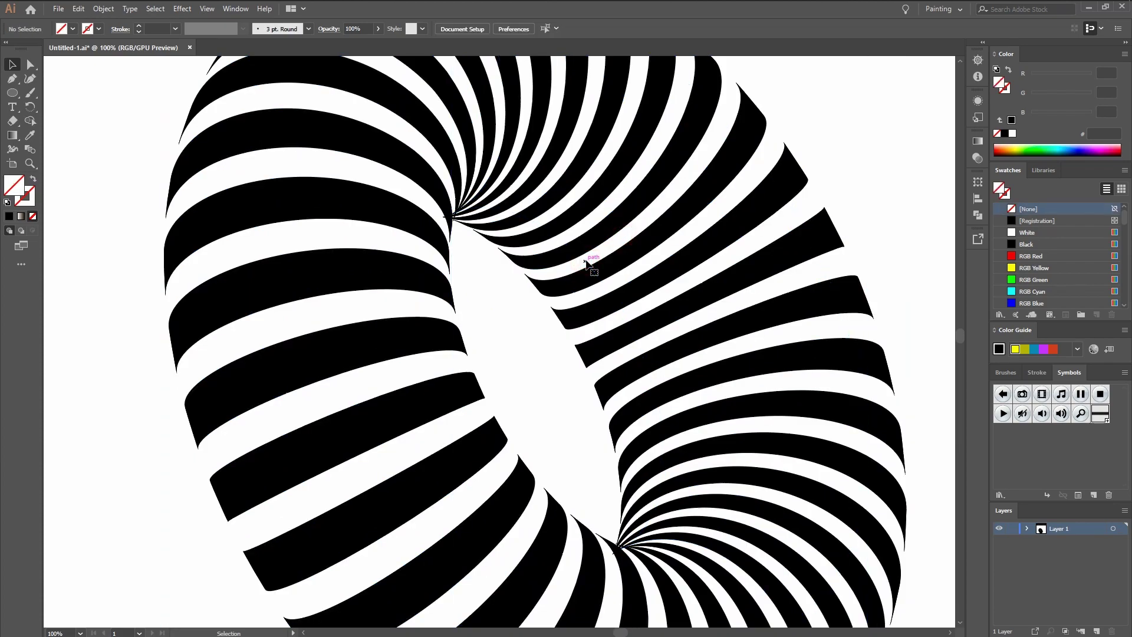
{"action": "left_click", "coordinate": [586, 260]}
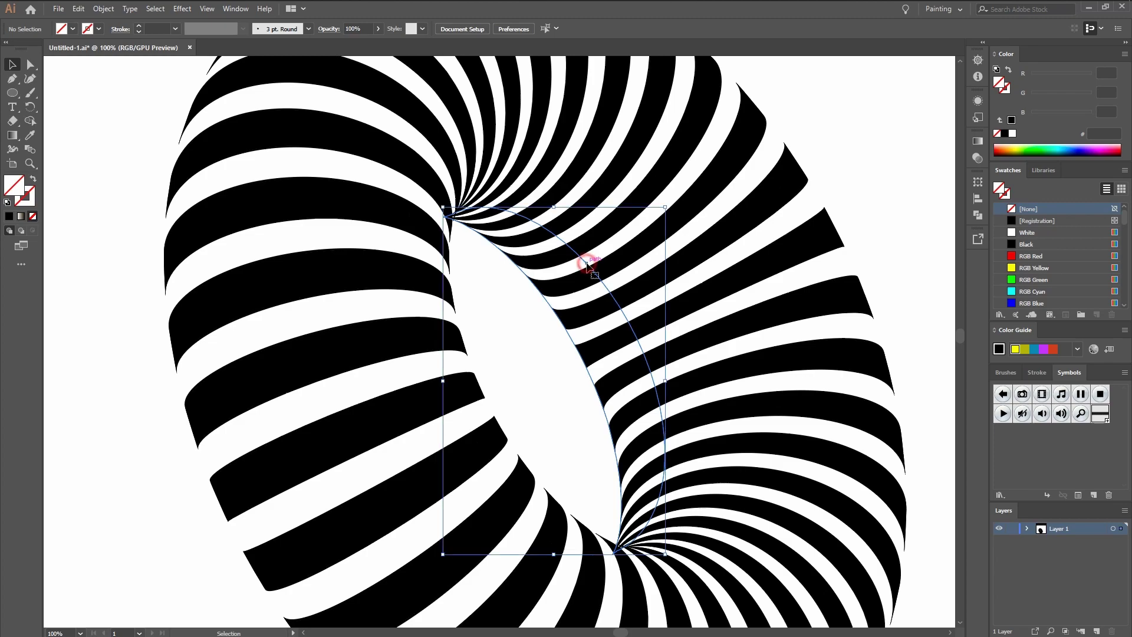
{"action": "key", "text": "ctrl+shift+a"}
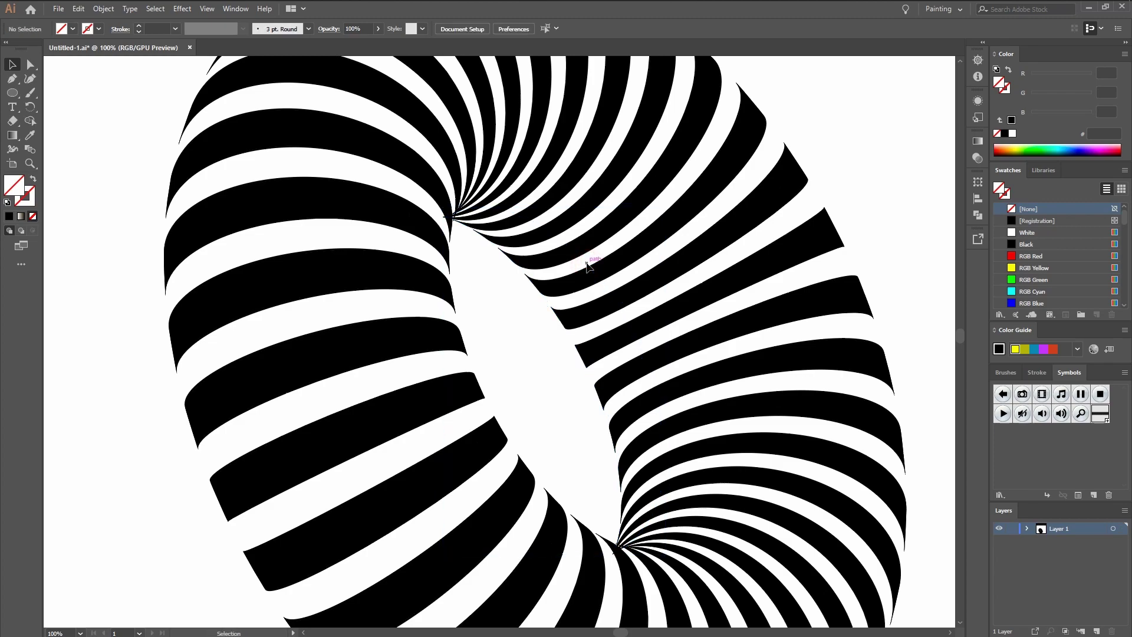
Select all of the ring's artwork and delete the invisible path near the left rim of the inner opening.
{"action": "scroll", "coordinate": [587, 264], "scroll_direction": "down", "scroll_amount": 2}
{"action": "left_click_drag", "start_coordinate": [809, 118], "coordinate": [333, 504]}
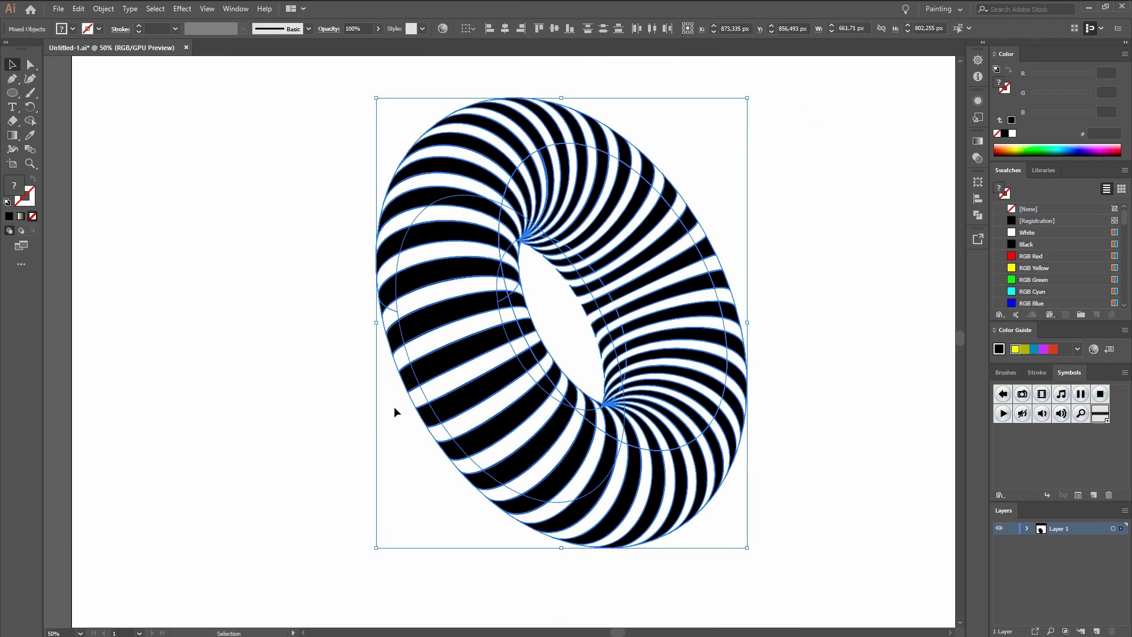
{"action": "scroll", "coordinate": [513, 266], "scroll_direction": "up", "scroll_amount": 3}
{"action": "left_click", "coordinate": [510, 321]}
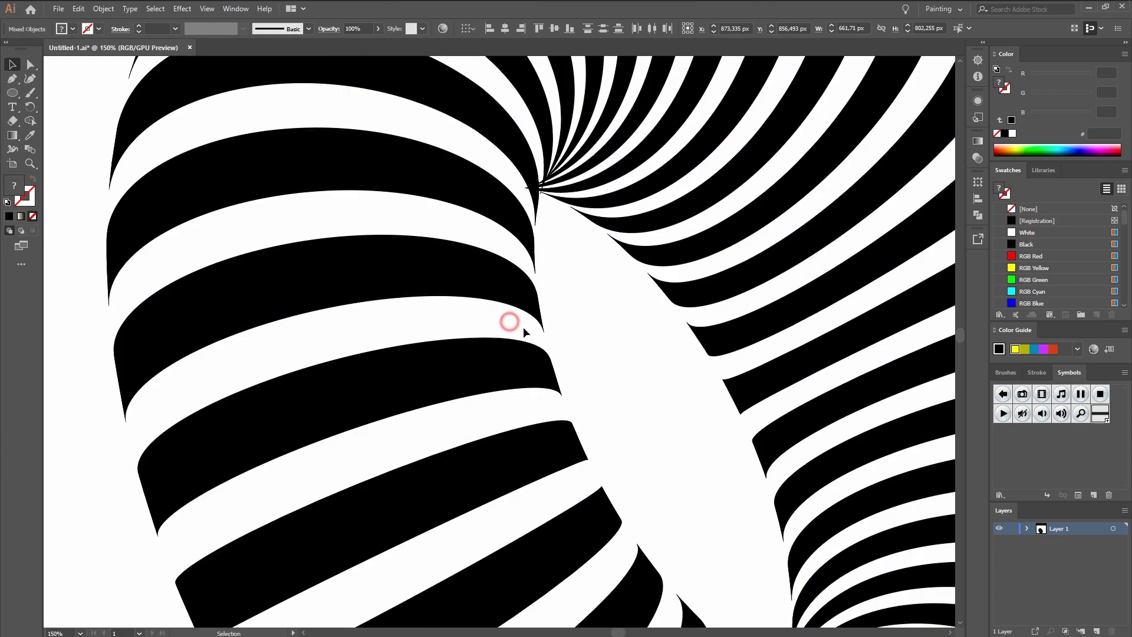
{"action": "left_click", "coordinate": [528, 330]}
{"action": "key", "text": "Delete"}
Delete the remaining invisible paths around the ring's outer edge, across its left side and beside the inner opening's left rim.
{"action": "scroll", "coordinate": [628, 323], "scroll_direction": "down", "scroll_amount": 3}
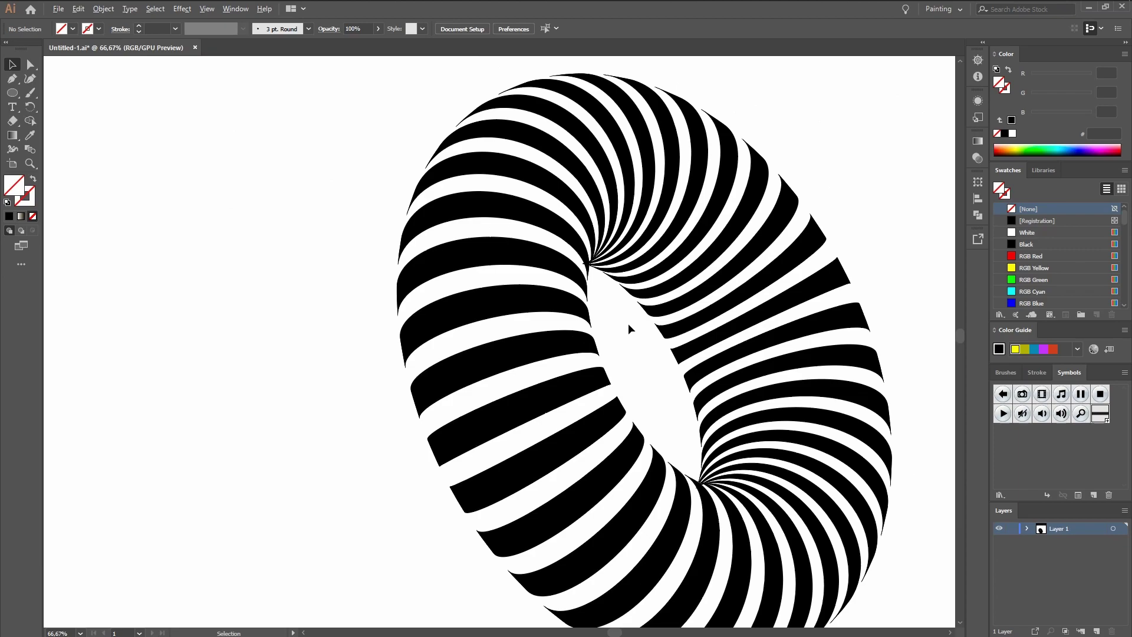
{"action": "left_click_drag", "start_coordinate": [870, 141], "coordinate": [397, 485]}
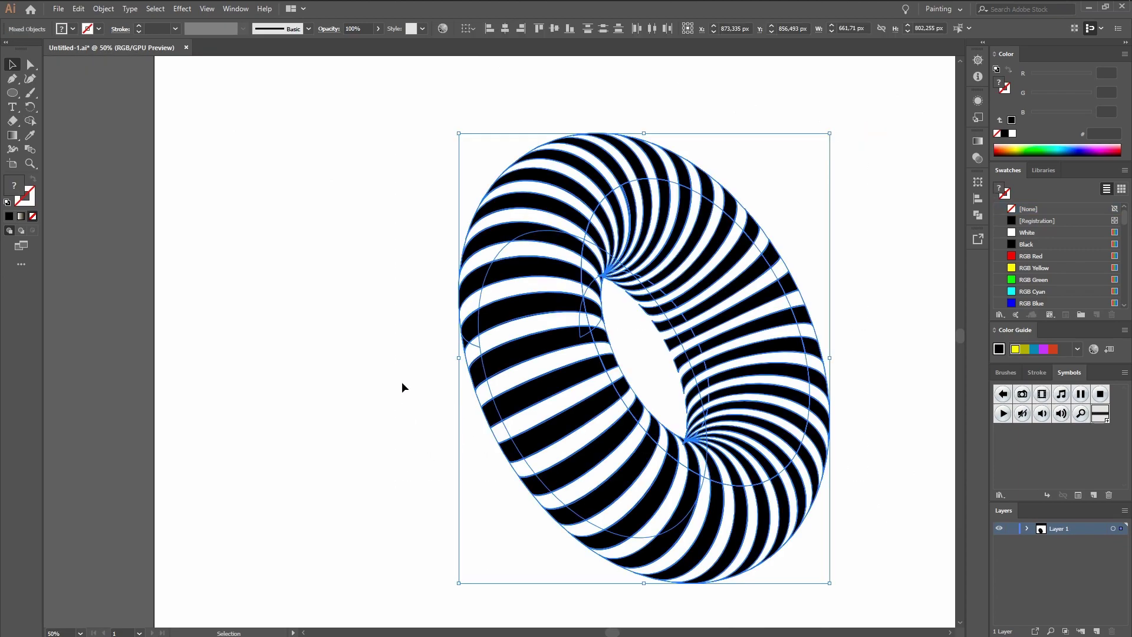
{"action": "left_click", "coordinate": [475, 353]}
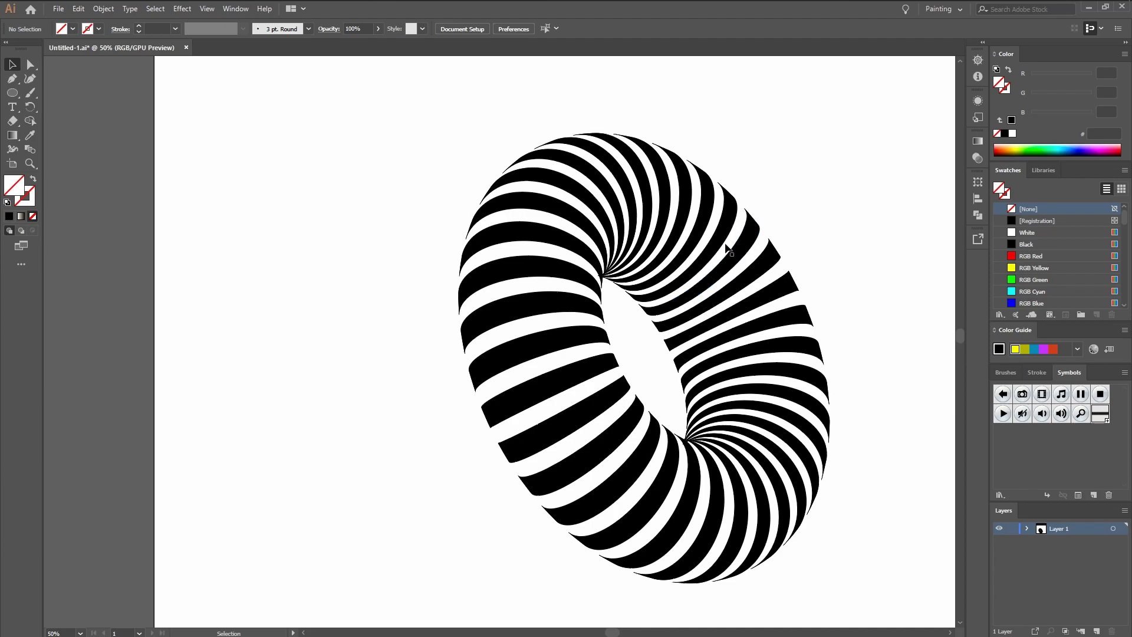
{"action": "left_click", "coordinate": [744, 229]}
{"action": "left_click", "coordinate": [740, 225]}
{"action": "key", "text": "ctrl+z"}
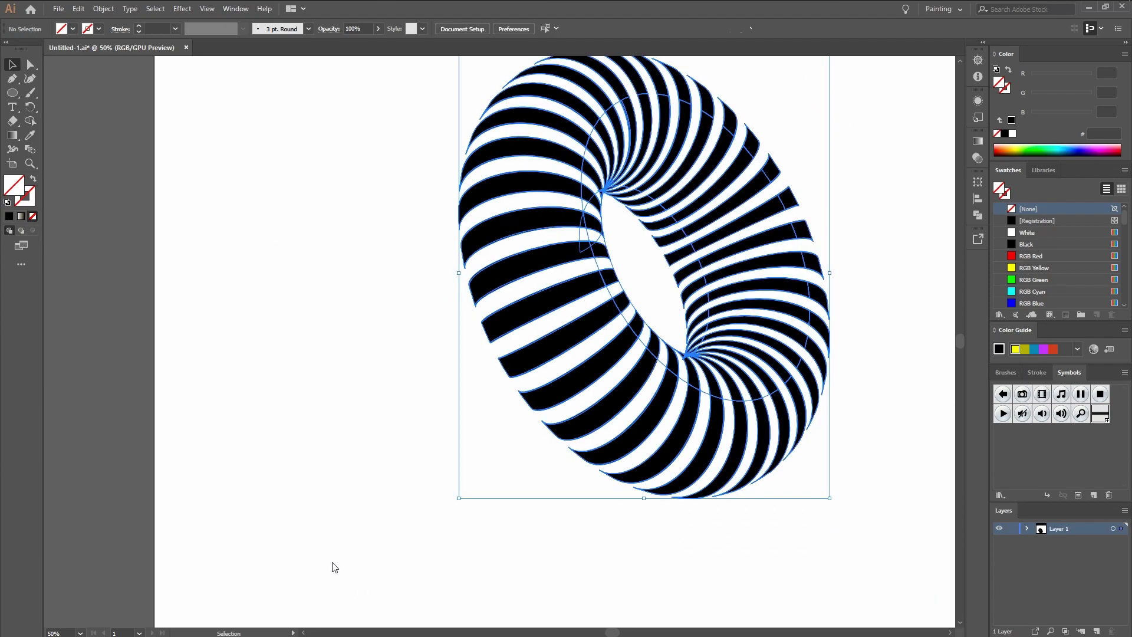
{"action": "left_click", "coordinate": [569, 235]}
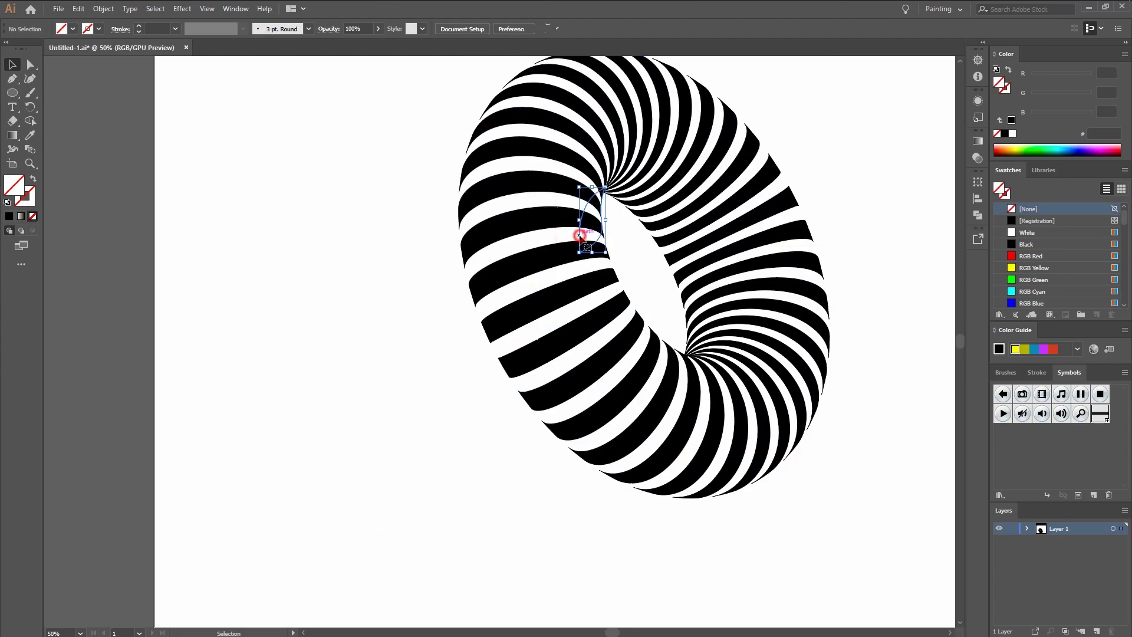
{"action": "left_click_drag", "start_coordinate": [582, 233], "coordinate": [449, 307]}
Select the whole ring, inspect its upper pinch point for leftover paths, and deselect it.
{"action": "left_click_drag", "start_coordinate": [766, 129], "coordinate": [209, 508]}
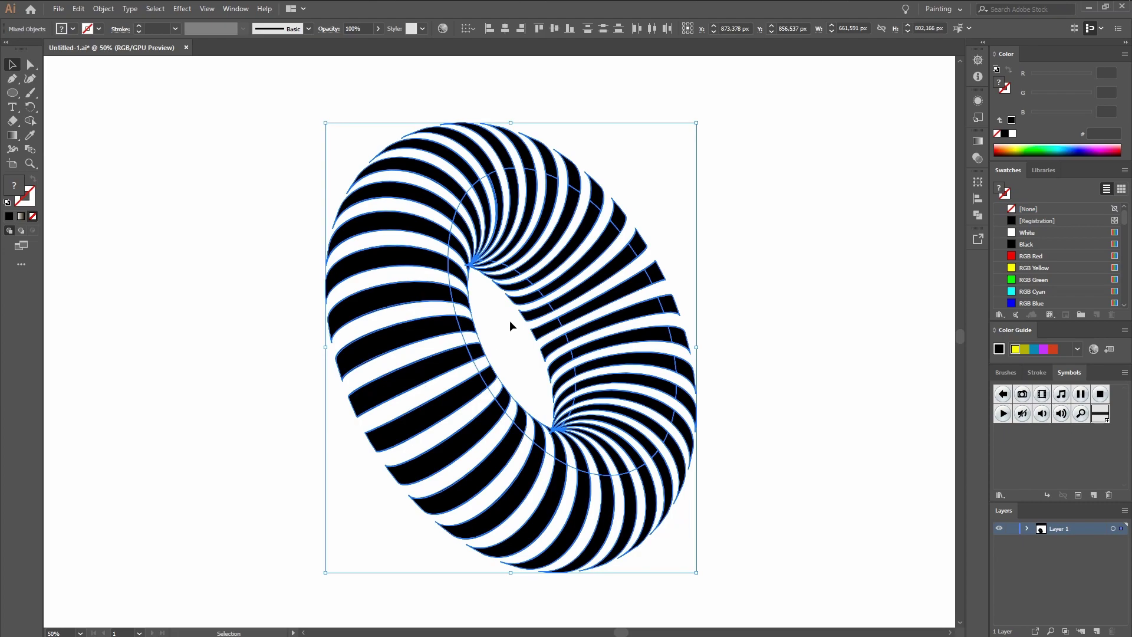
{"action": "scroll", "coordinate": [485, 241], "scroll_direction": "up", "scroll_amount": 4}
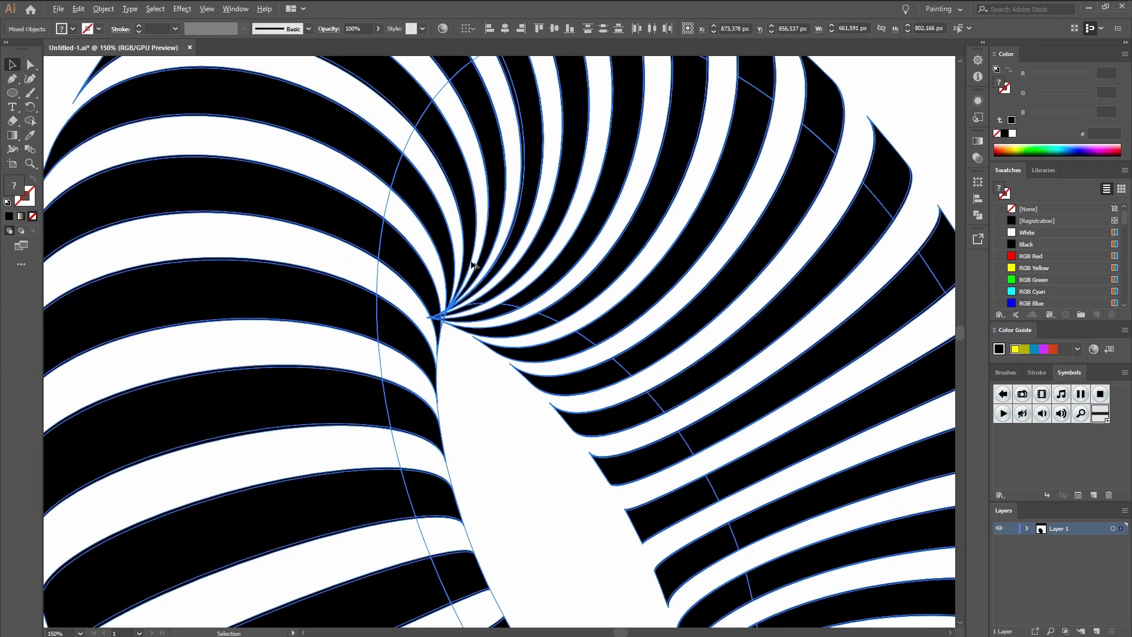
{"action": "scroll", "coordinate": [397, 330], "scroll_direction": "down", "scroll_amount": 4}
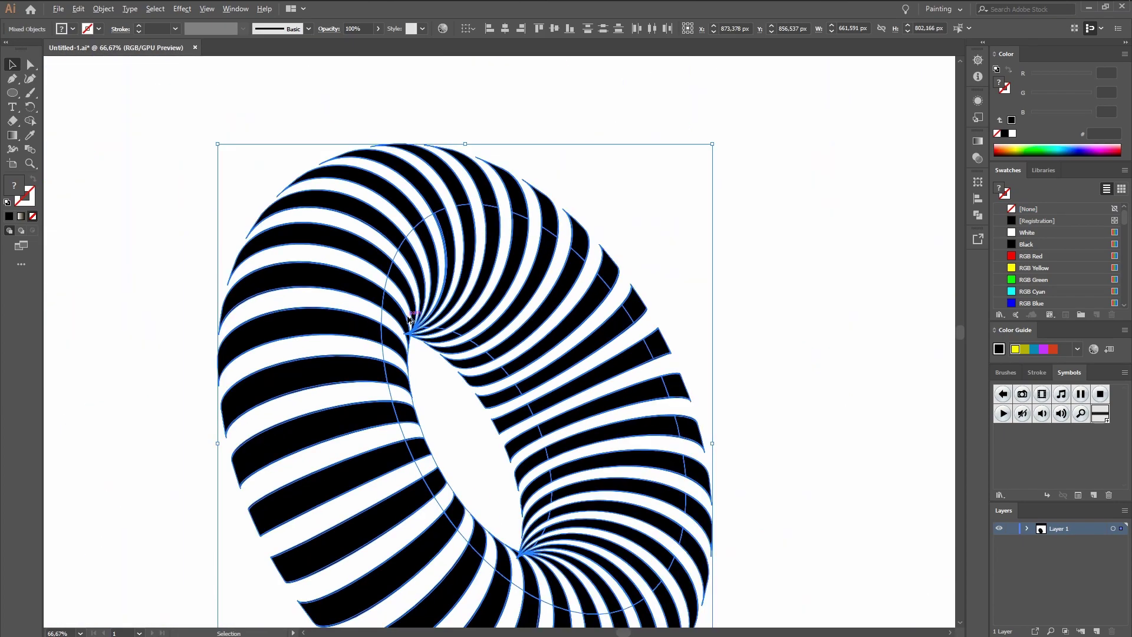
{"action": "scroll", "coordinate": [408, 318], "scroll_direction": "down", "scroll_amount": 1}
{"action": "left_click", "coordinate": [699, 304]}
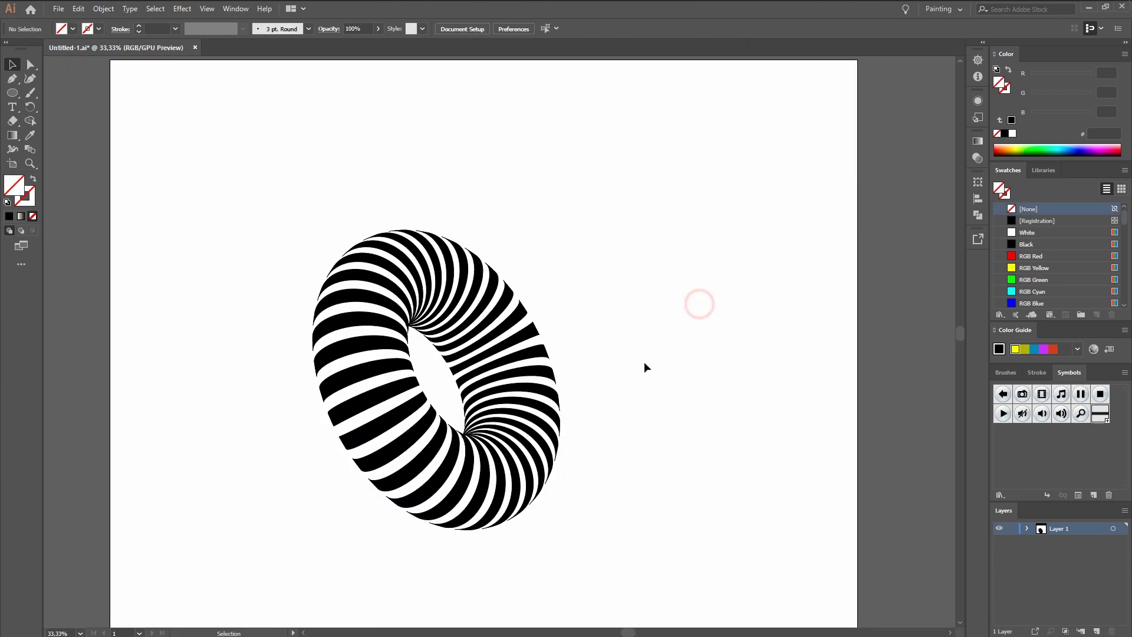
{"action": "left_click_drag", "start_coordinate": [633, 376], "coordinate": [673, 342]}
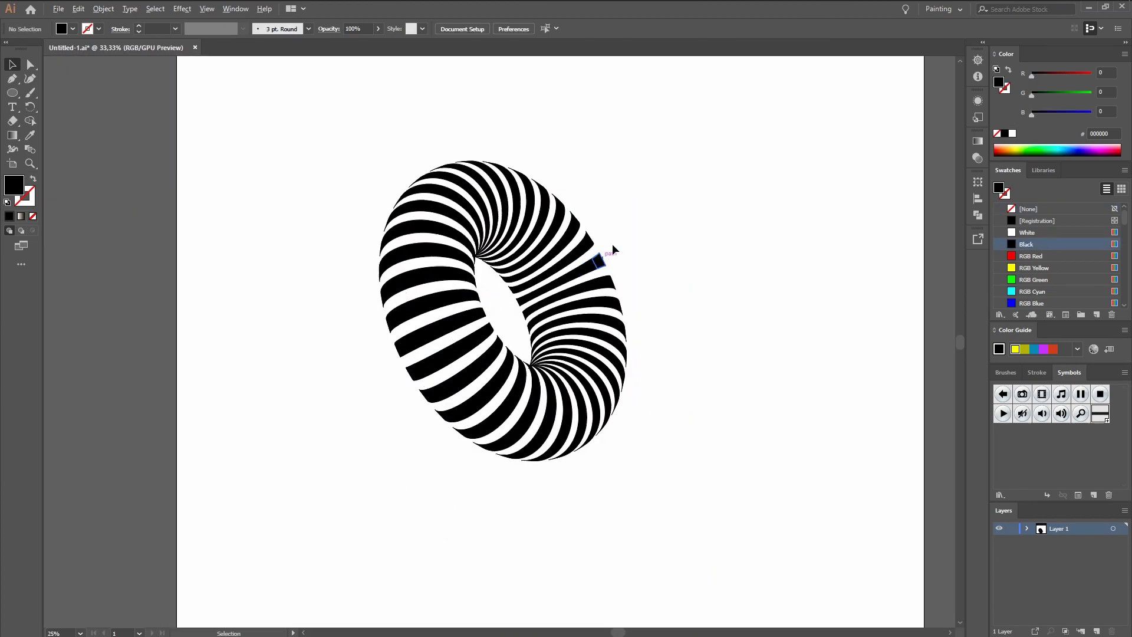
Select the whole ring, merge all its stripes with the Pathfinder Unite operation, and reselect the merged artwork.
{"action": "left_click_drag", "start_coordinate": [614, 177], "coordinate": [348, 442]}
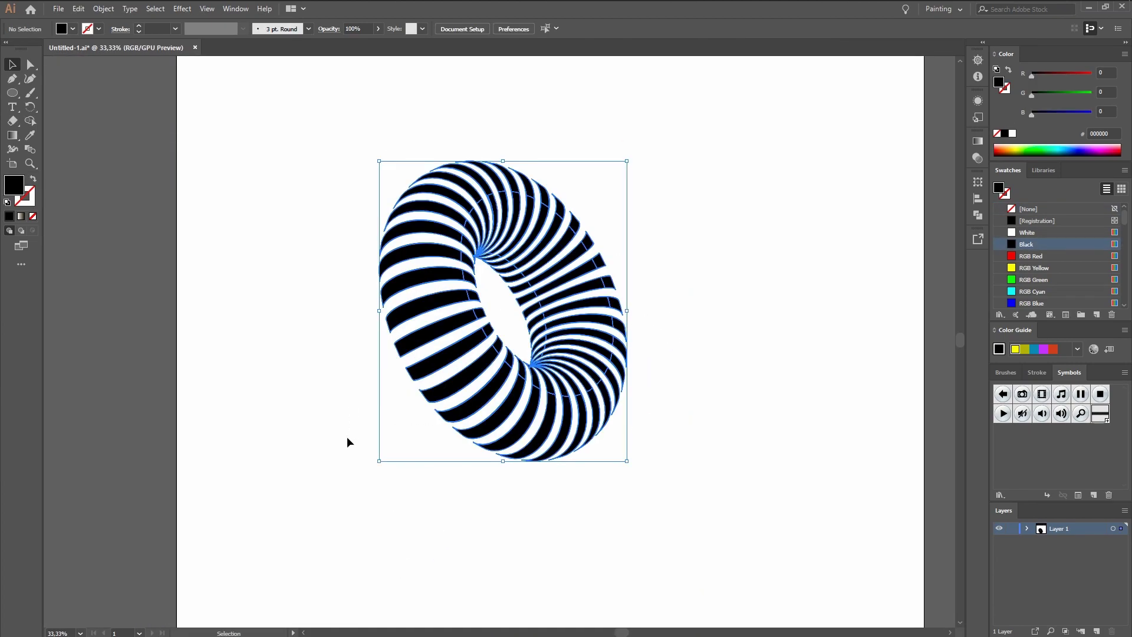
{"action": "left_click", "coordinate": [977, 215]}
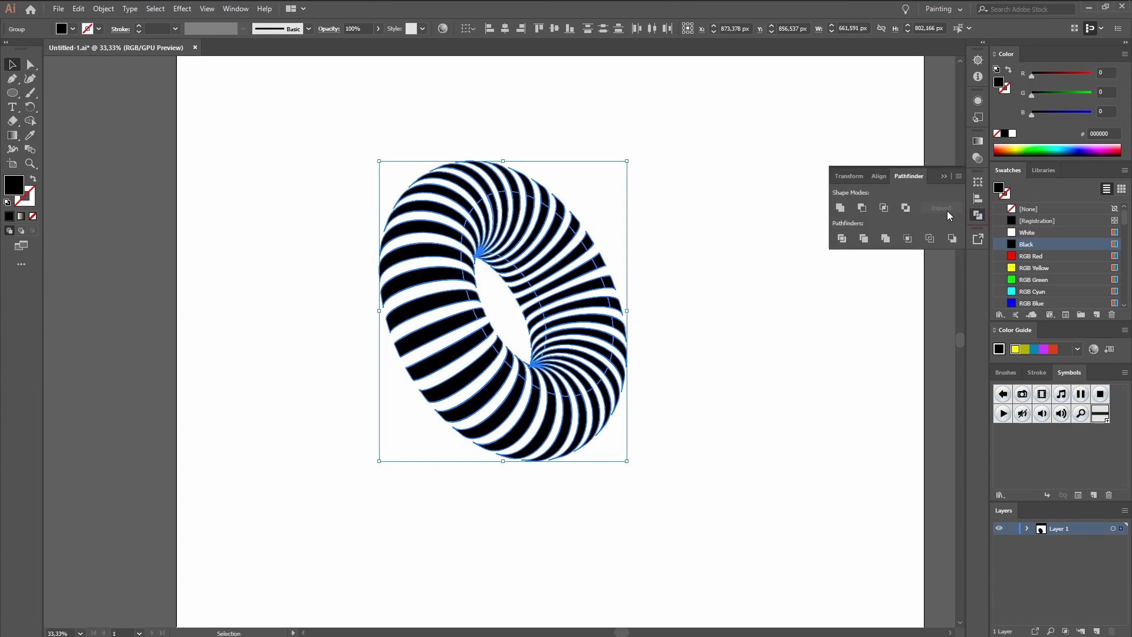
{"action": "left_click", "coordinate": [838, 208]}
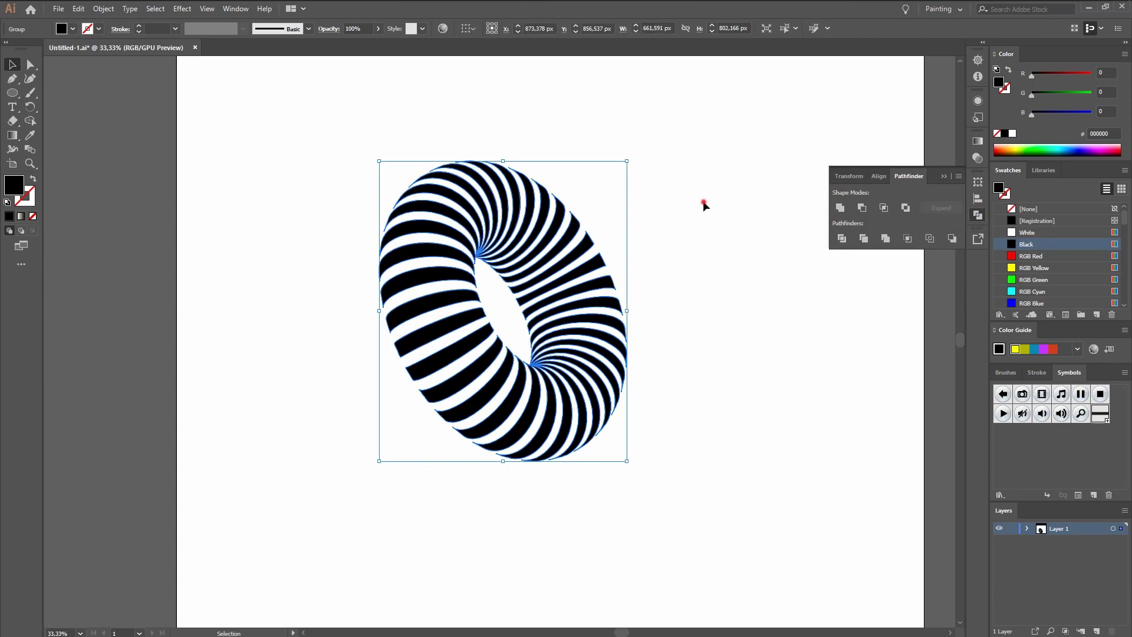
{"action": "left_click", "coordinate": [620, 239]}
{"action": "left_click_drag", "start_coordinate": [683, 118], "coordinate": [354, 478]}
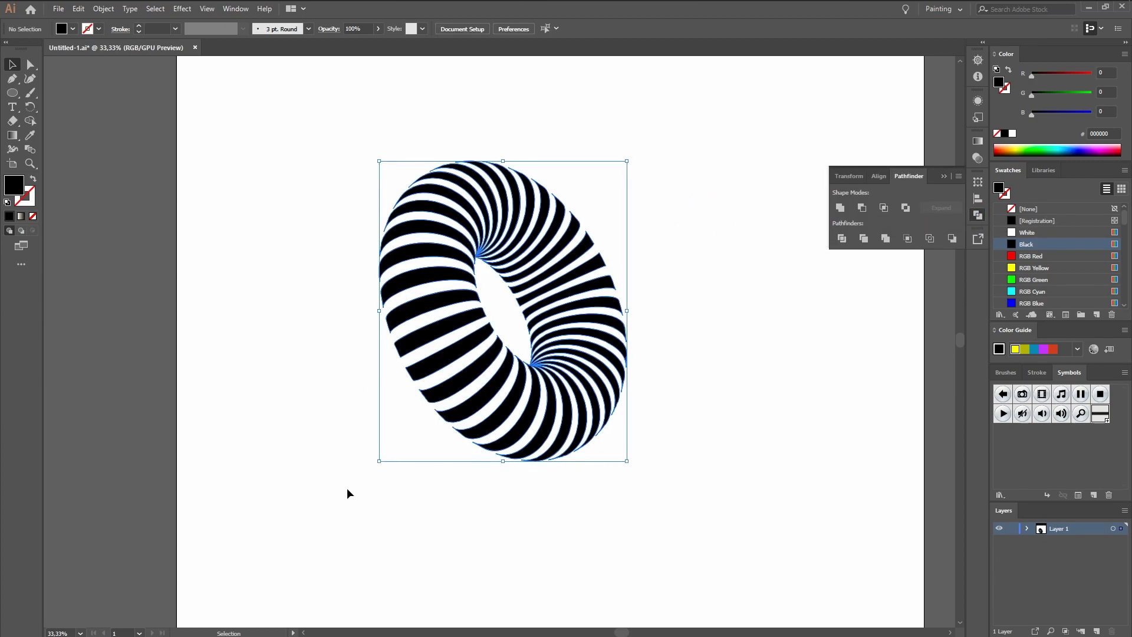
{"action": "left_click", "coordinate": [944, 176]}
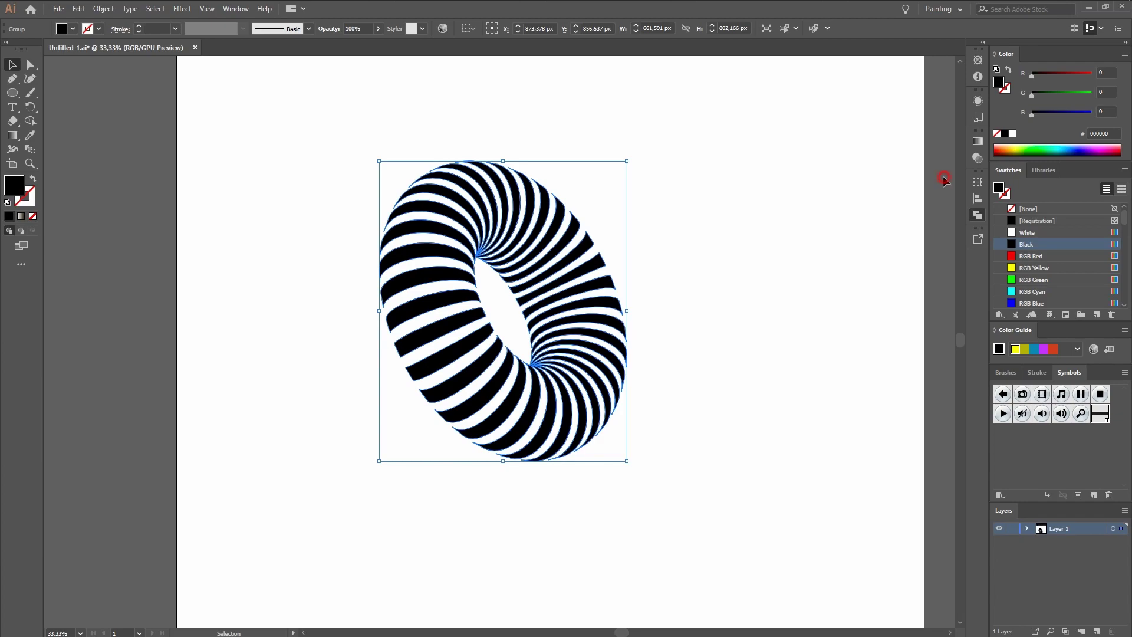
Replace the ring's solid black fill with a linear white-to-black gradient and keep the whole ring selected.
{"action": "left_click", "coordinate": [21, 217]}
{"action": "left_click", "coordinate": [736, 313]}
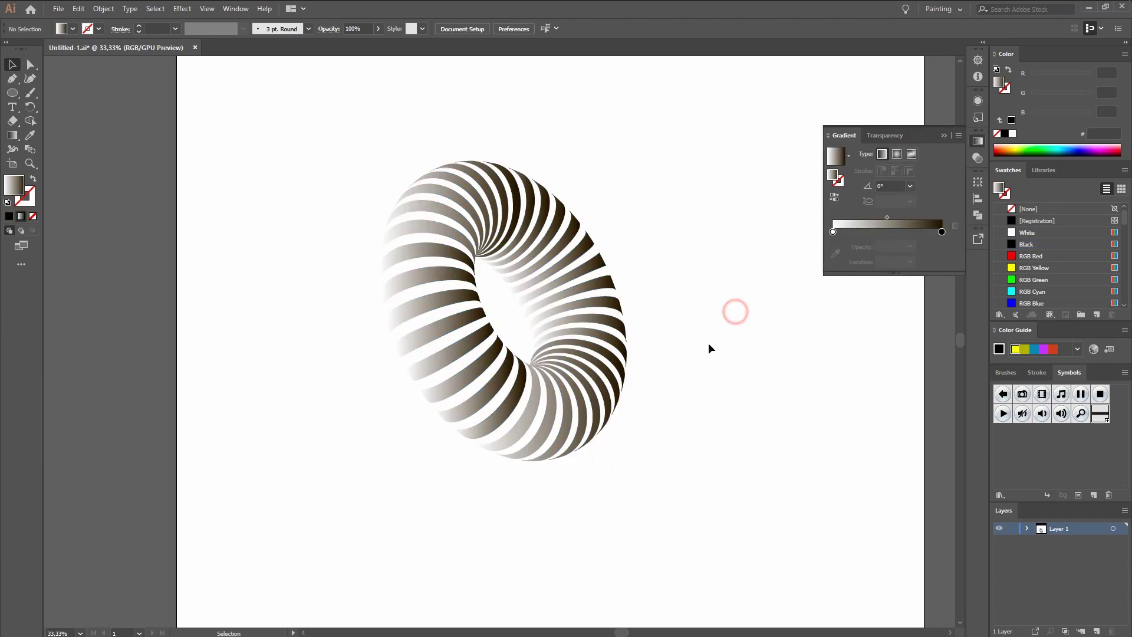
{"action": "left_click_drag", "start_coordinate": [725, 145], "coordinate": [328, 423]}
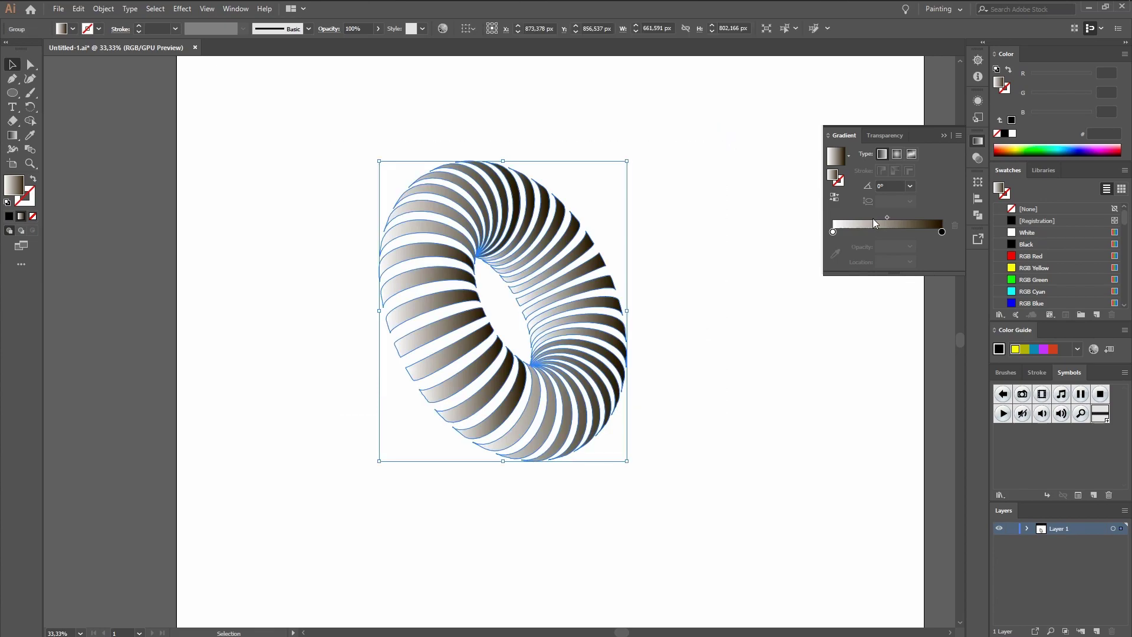
{"action": "left_click", "coordinate": [841, 158]}
Recolor the gradient's white stop to golden yellow with hue 46.17°, saturation 90.2% and brightness 100%.
{"action": "double_click", "coordinate": [833, 232]}
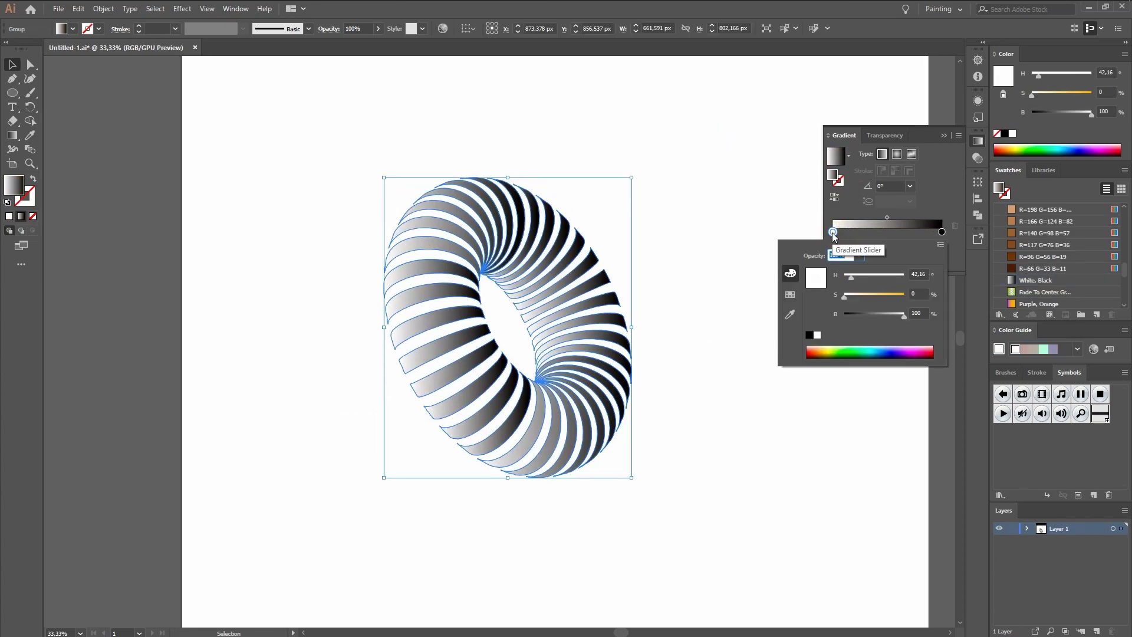
{"action": "left_click_drag", "start_coordinate": [851, 278], "coordinate": [897, 299]}
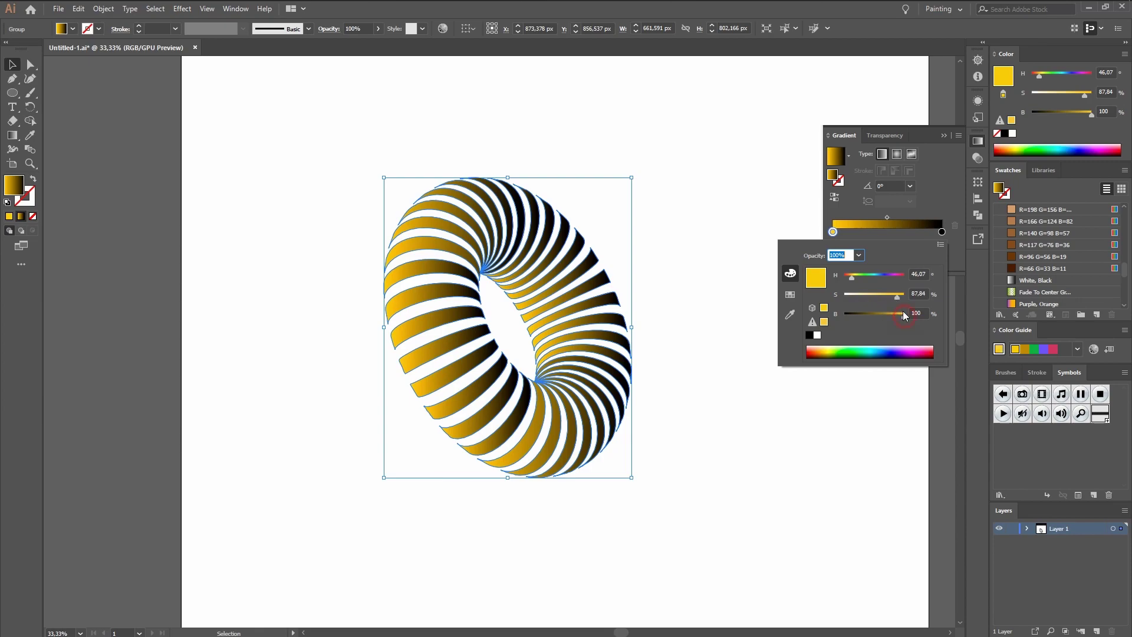
{"action": "left_click", "coordinate": [936, 207]}
{"action": "double_click", "coordinate": [942, 233]}
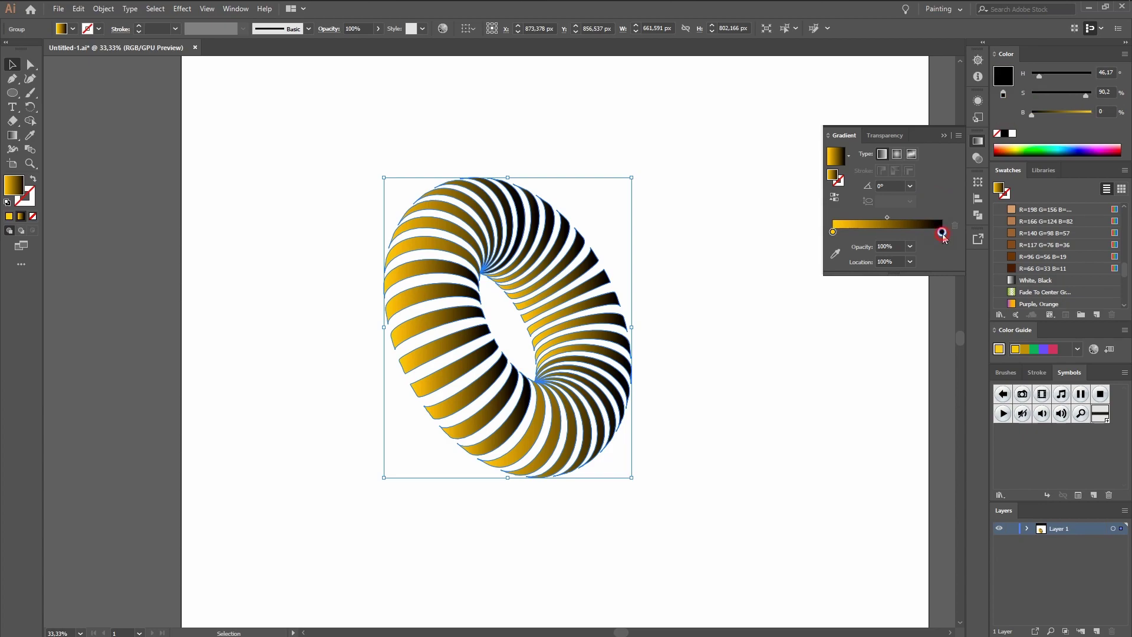
{"action": "left_click", "coordinate": [833, 232]}
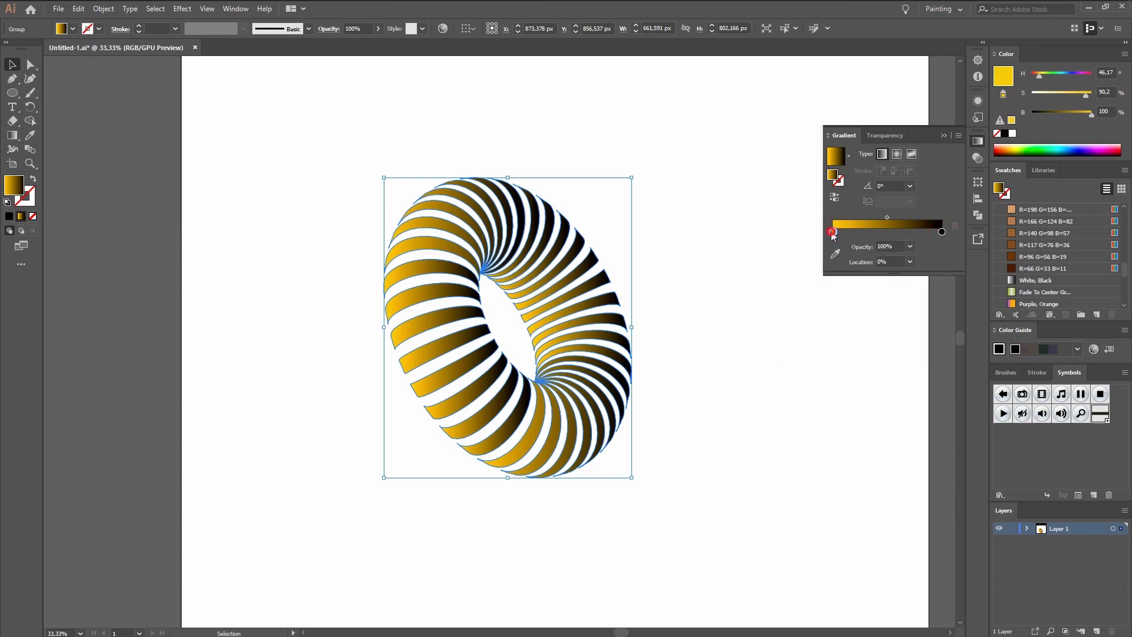
{"action": "double_click", "coordinate": [832, 232]}
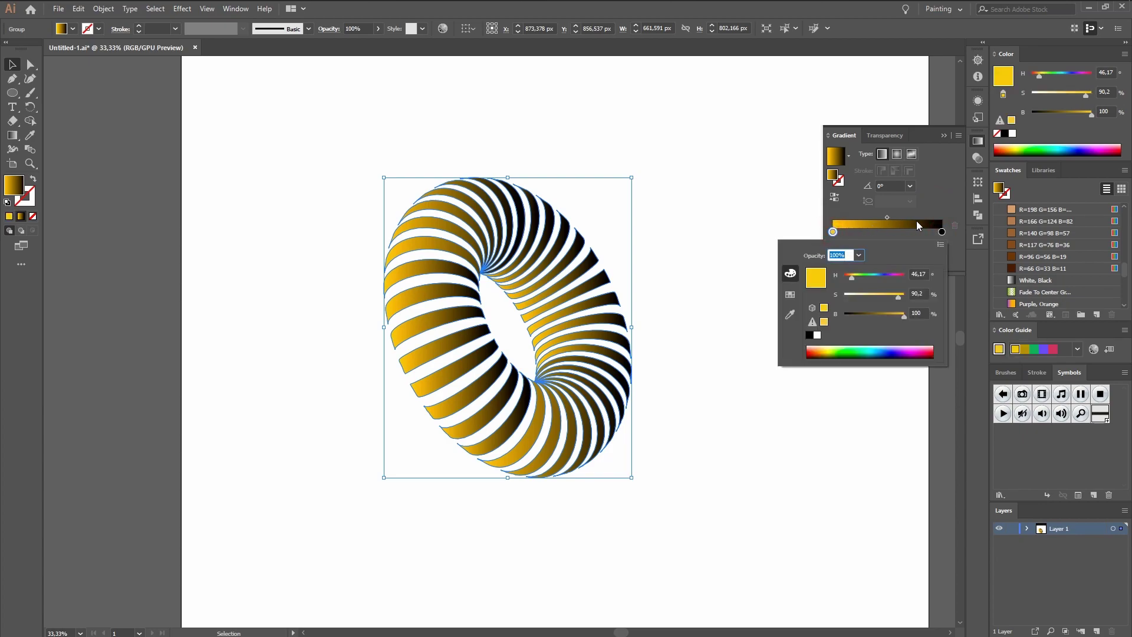
Recolor the gradient's black stop to dark brown with hue 41.92°, saturation 98.65% and brightness 29.02%, and deselect the ring.
{"action": "left_click", "coordinate": [941, 232]}
{"action": "double_click", "coordinate": [941, 232]}
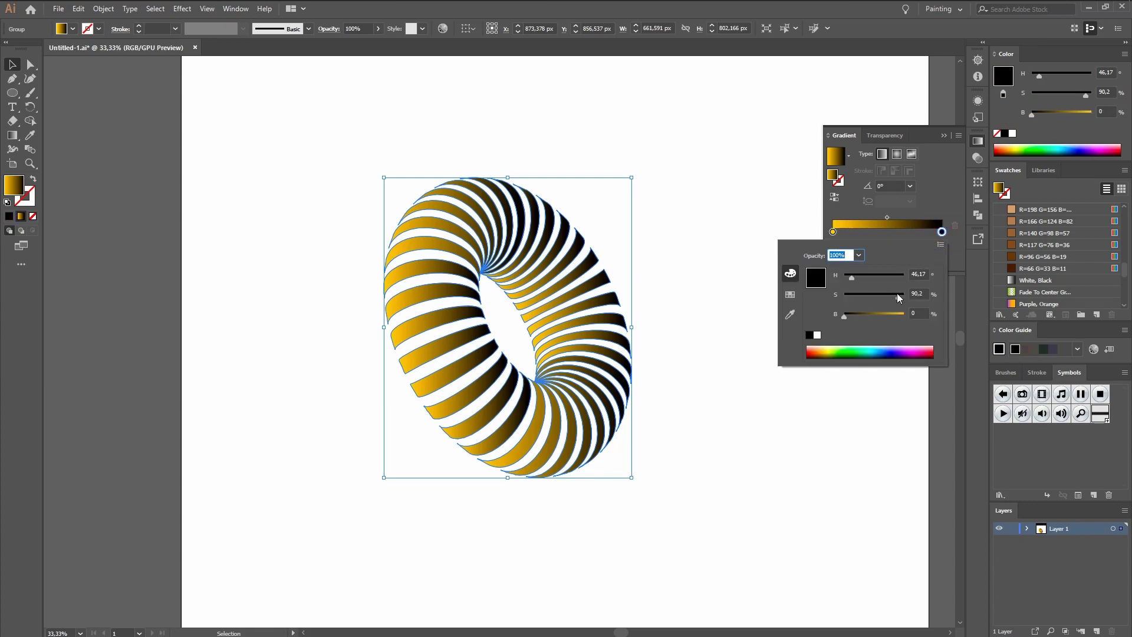
{"action": "mouse_move", "coordinate": [845, 316]}
{"action": "left_mouse_down"}
{"action": "mouse_move", "coordinate": [889, 298]}
{"action": "mouse_move", "coordinate": [878, 297]}
{"action": "mouse_move", "coordinate": [882, 316]}
{"action": "mouse_move", "coordinate": [861, 316]}
{"action": "left_mouse_up"}
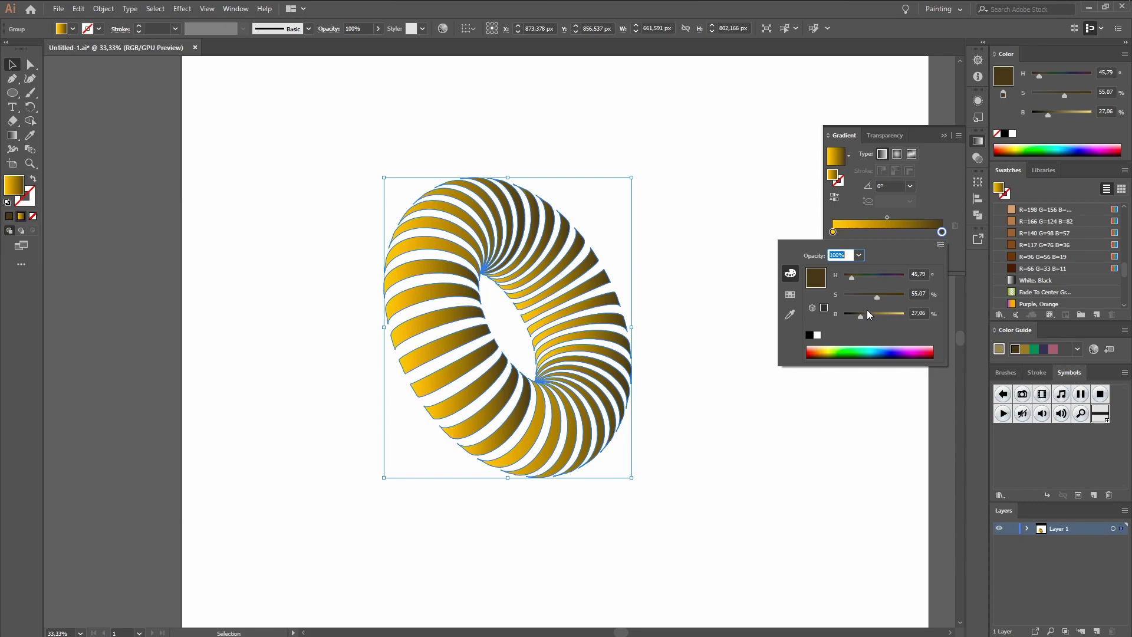
{"action": "left_click_drag", "start_coordinate": [862, 316], "coordinate": [901, 296]}
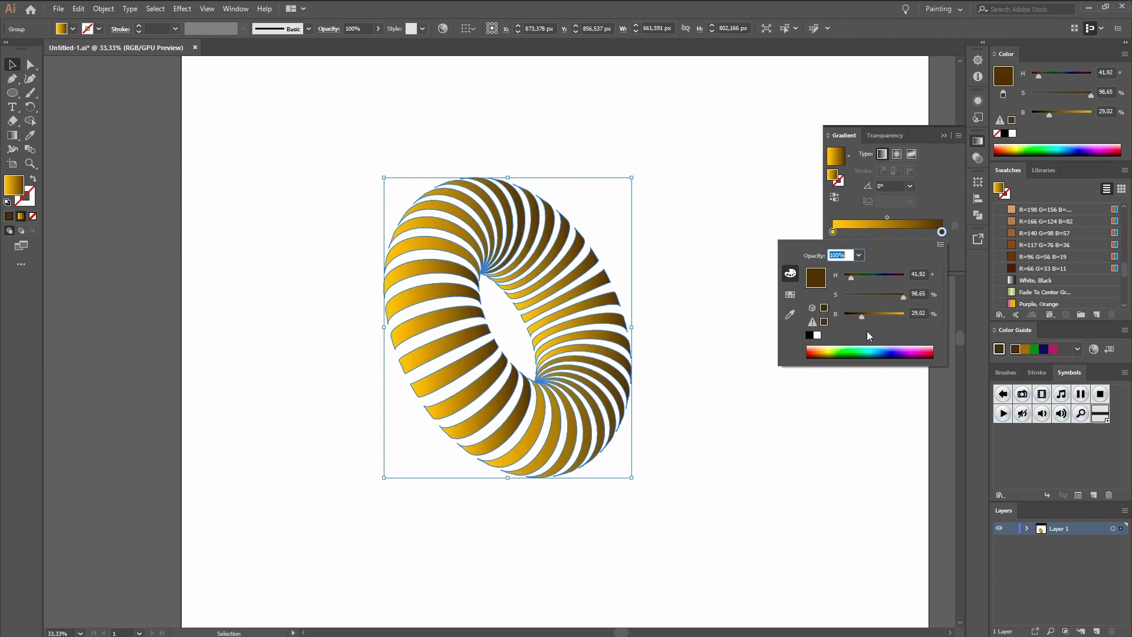
{"action": "left_click", "coordinate": [946, 182]}
{"action": "left_click", "coordinate": [943, 135]}
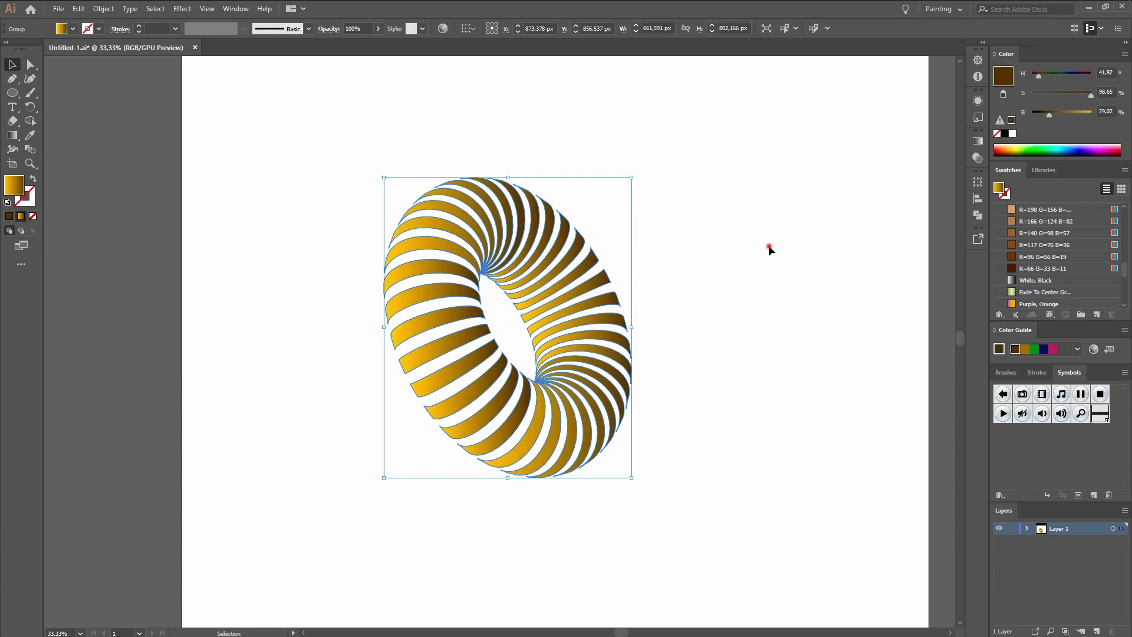
{"action": "left_click", "coordinate": [769, 246]}
{"action": "key", "text": "ctrl+minus"}
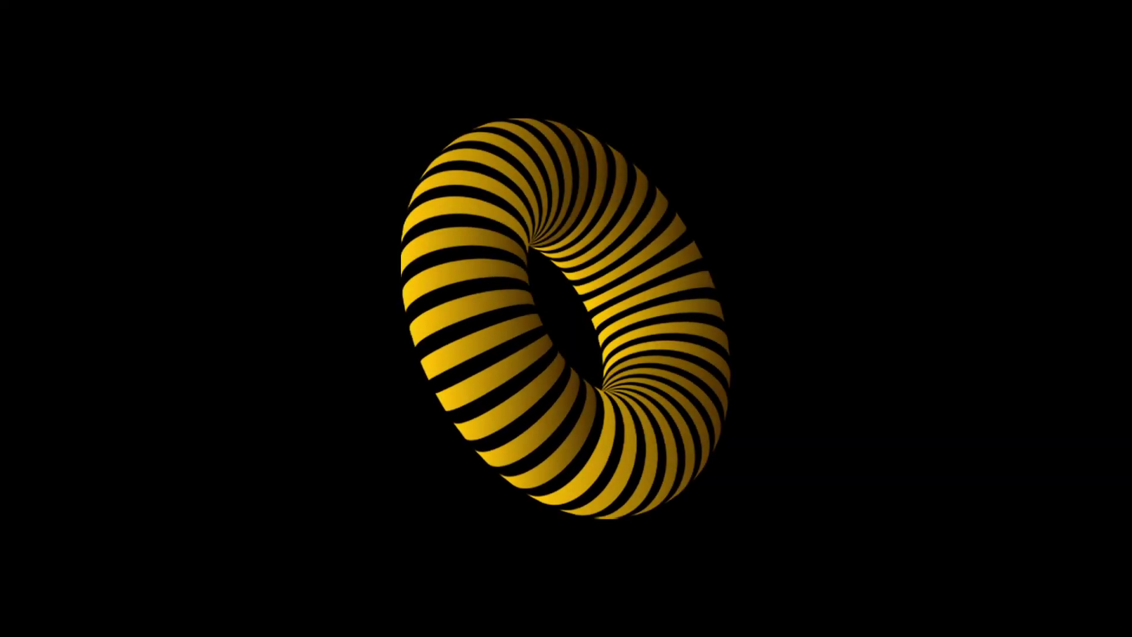